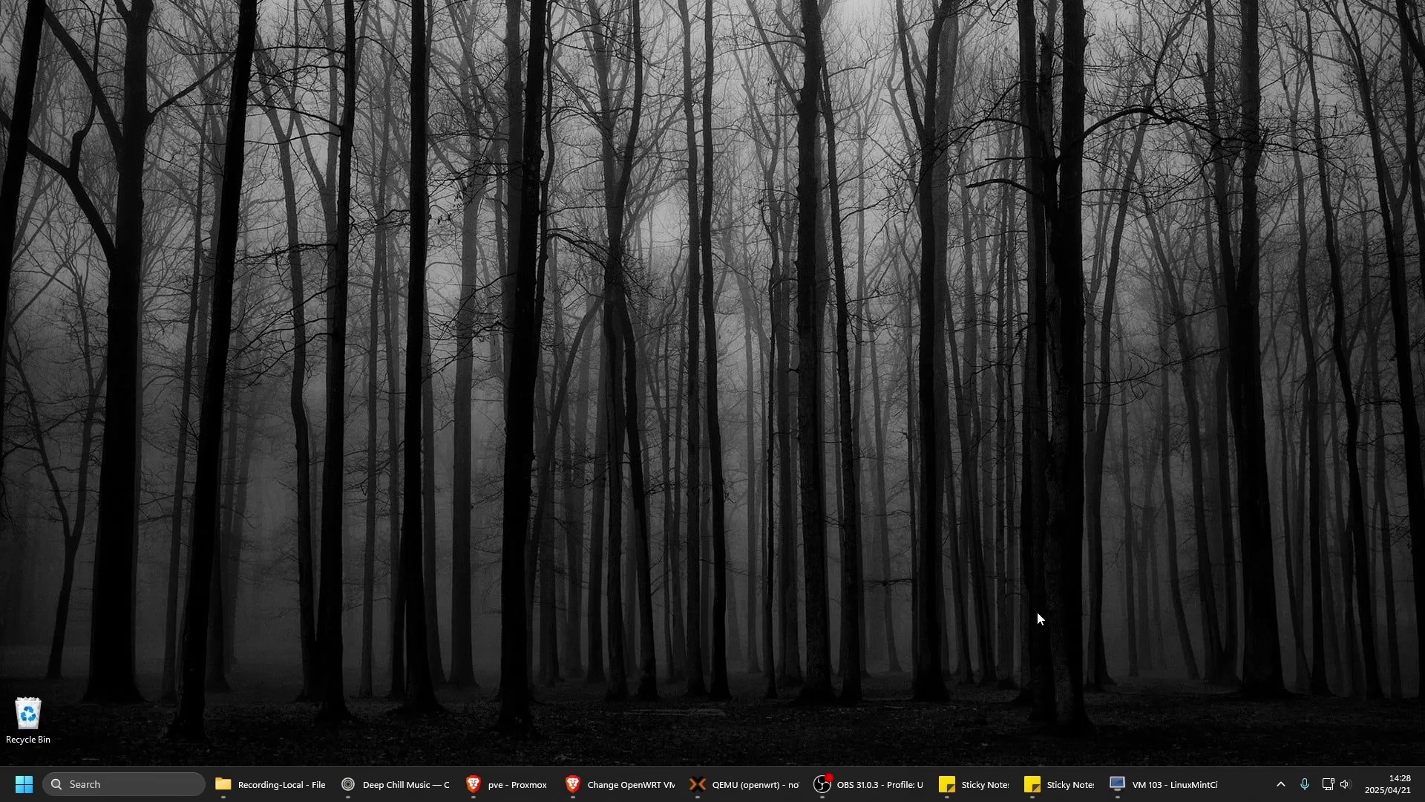
Show the OpenWRT network settings Proxmox note and the Main openwrt network settings note side by side
left_click(1060, 784)
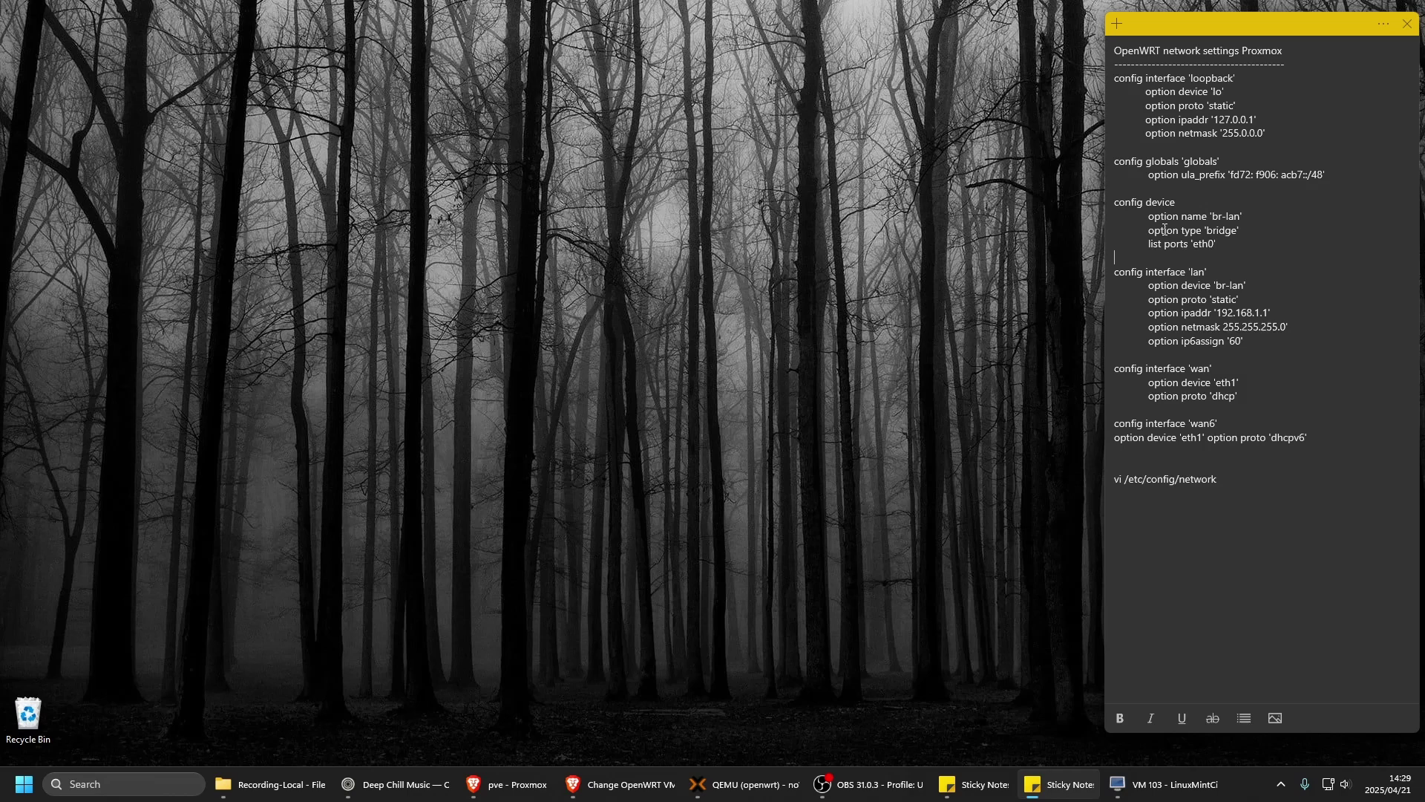
left_click(972, 784)
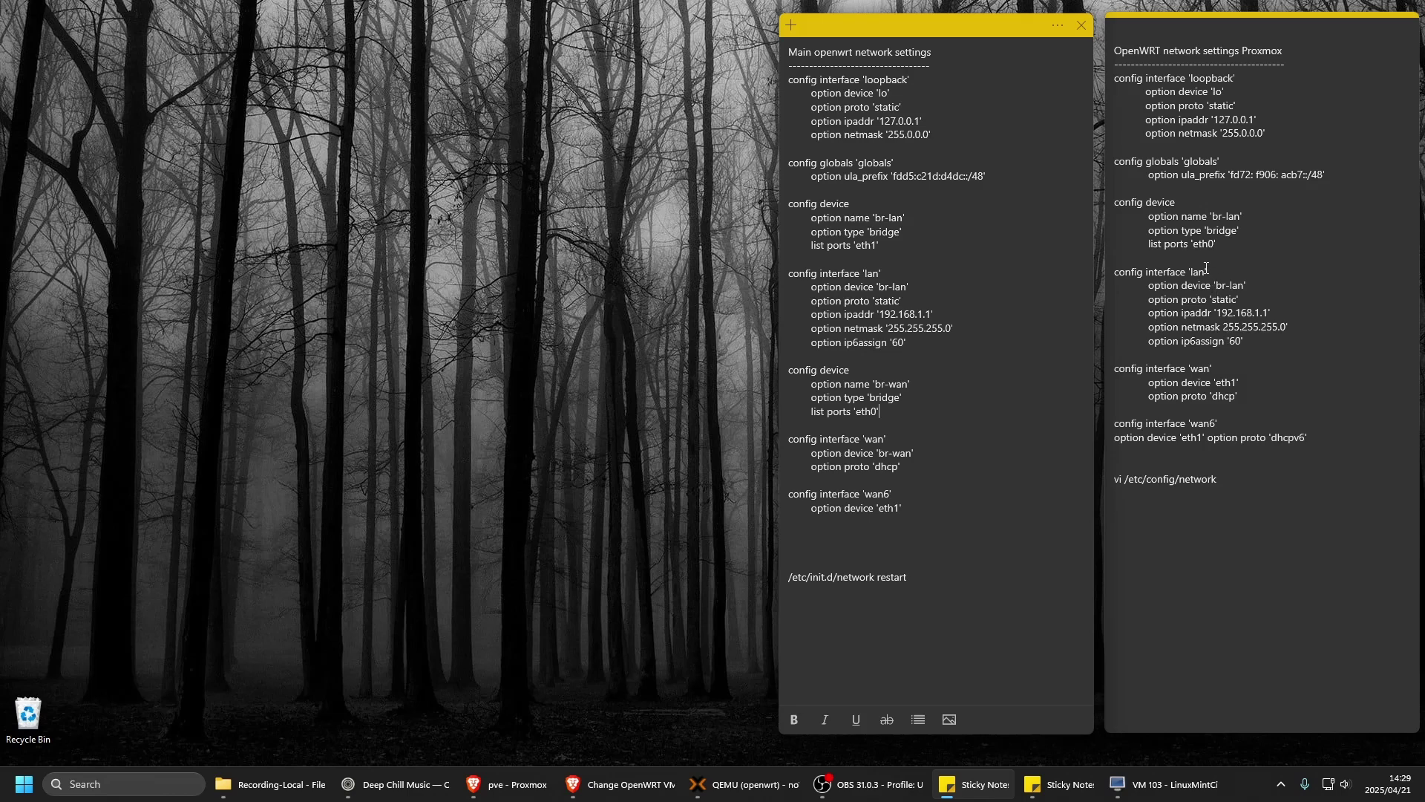
left_click(1221, 382)
left_click_drag(1220, 382, 1238, 383)
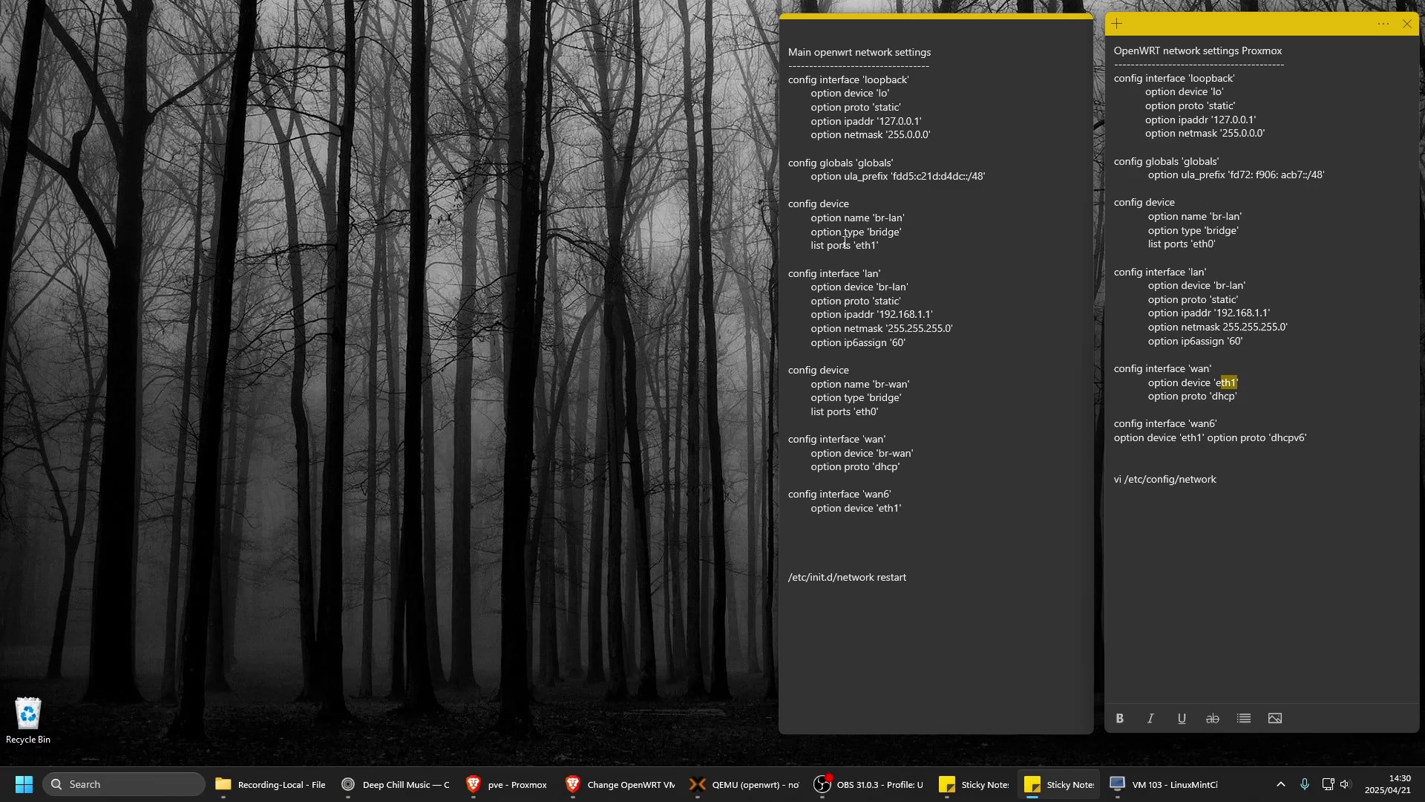
left_click(871, 235)
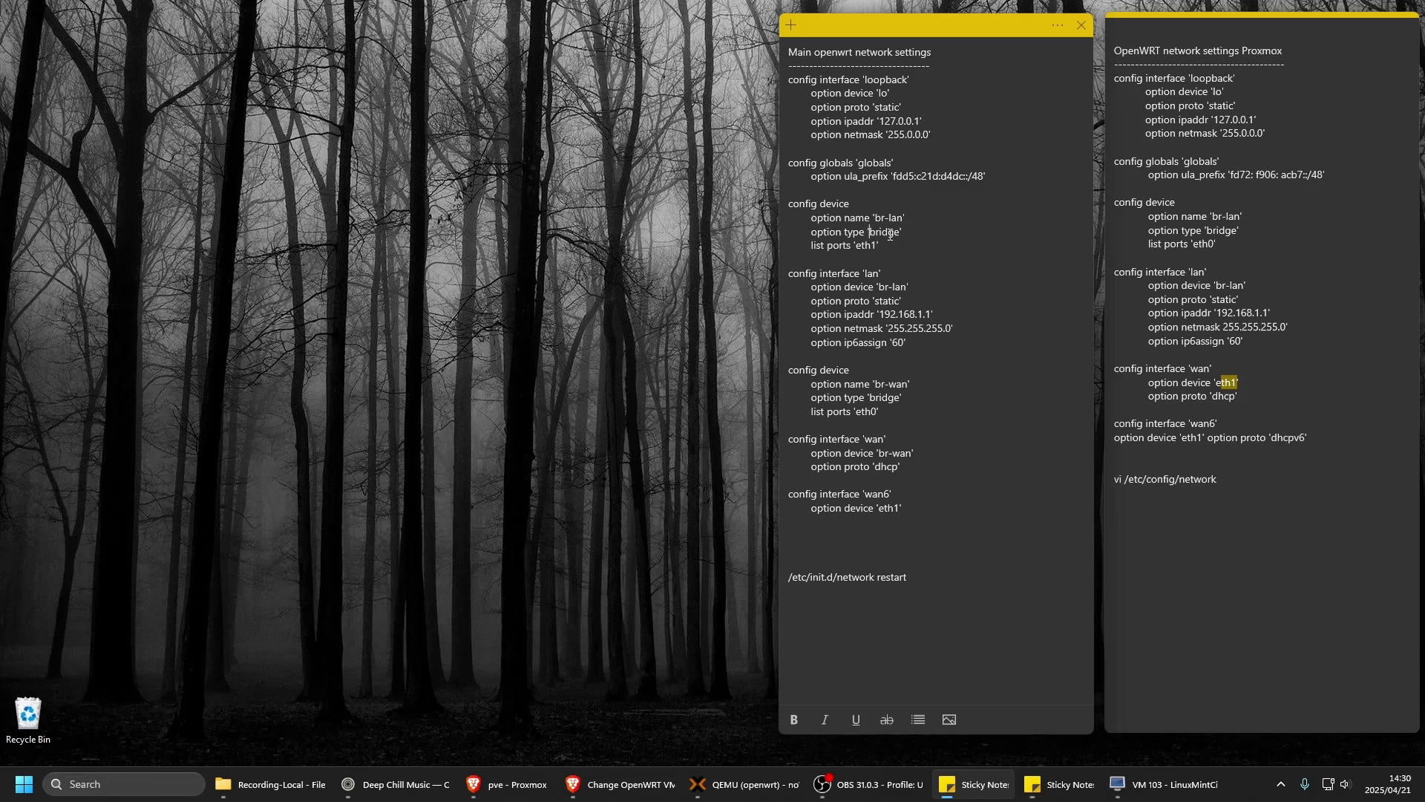
left_click_drag(903, 233, 875, 232)
left_click_drag(804, 203, 885, 249)
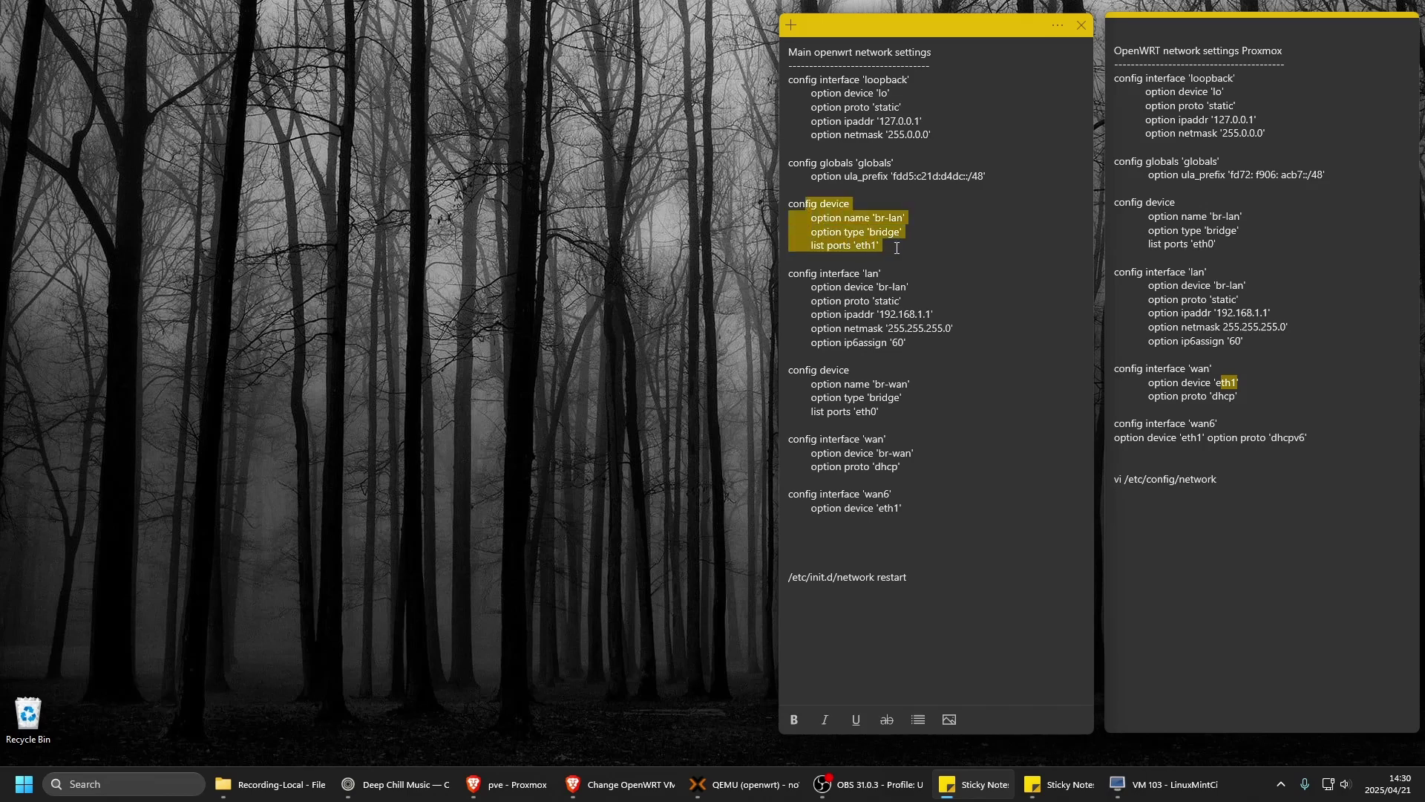
left_click(846, 250)
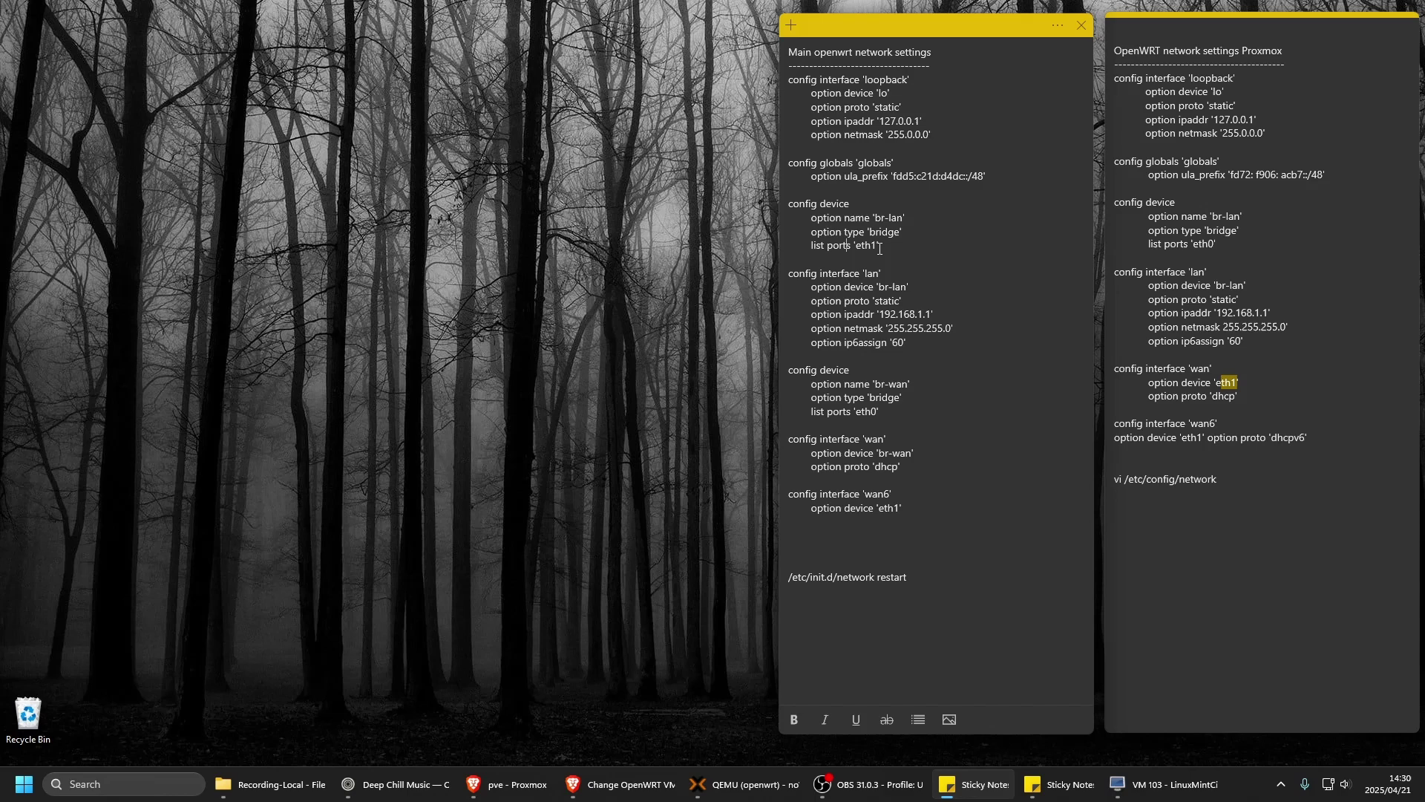
left_click_drag(882, 249, 855, 247)
left_click_drag(820, 214, 890, 338)
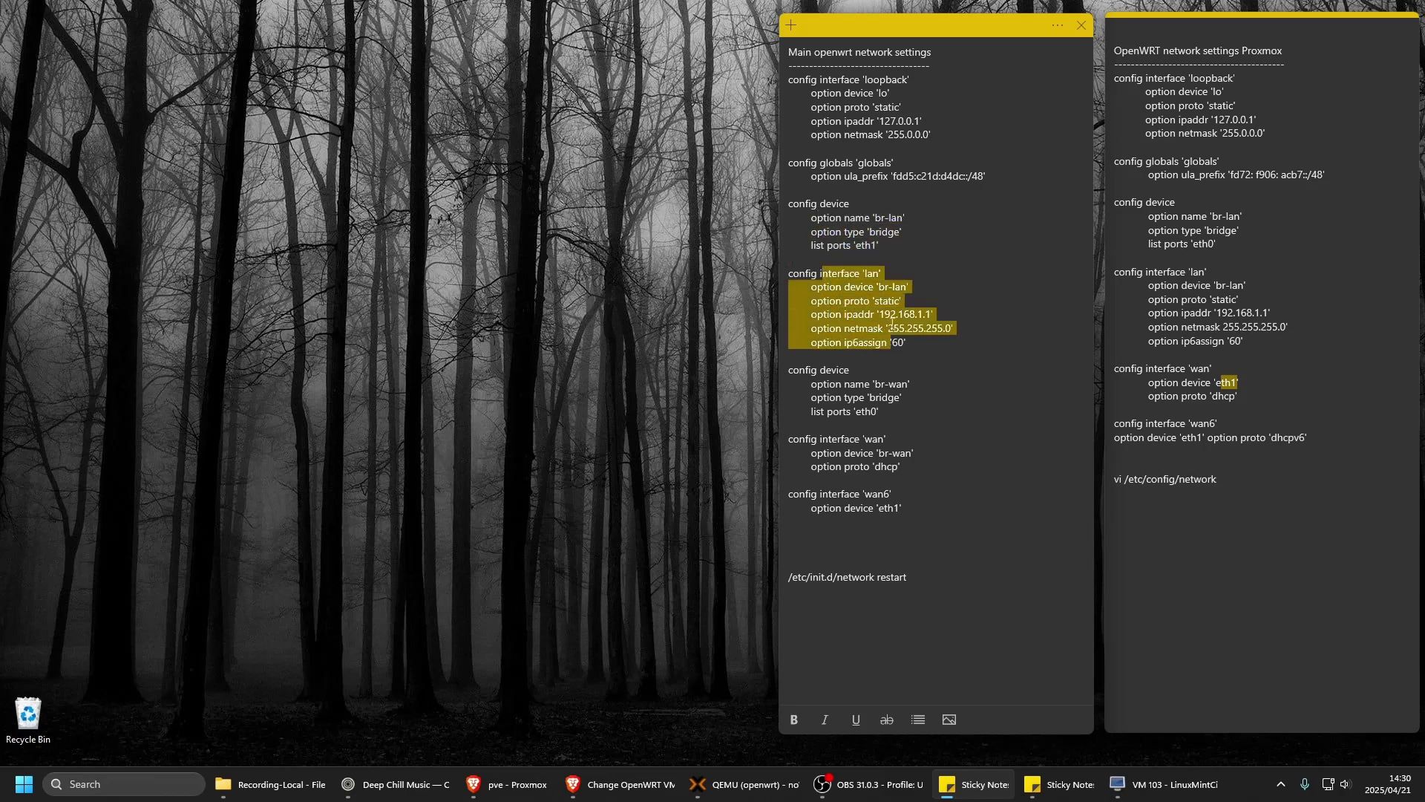
left_click(855, 287)
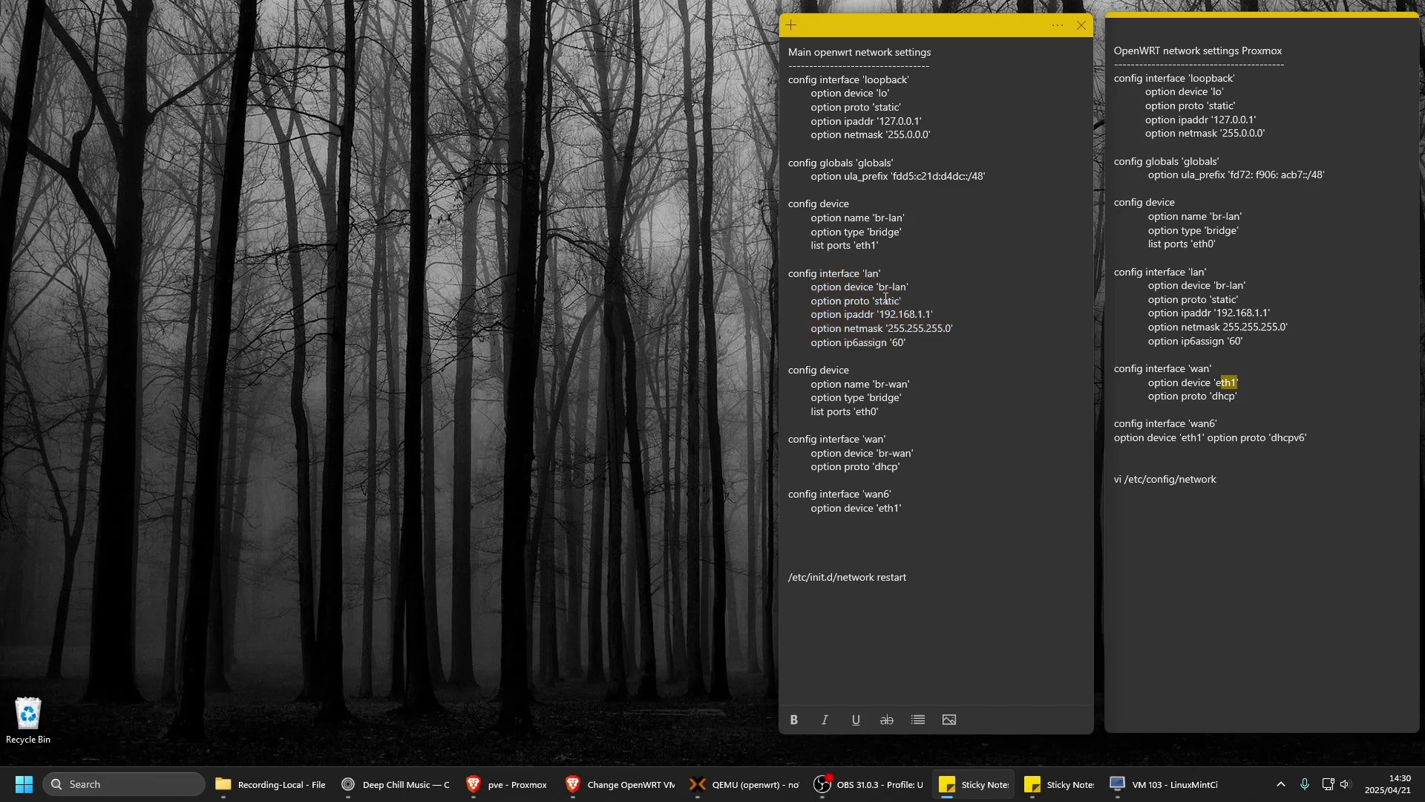
left_click_drag(876, 288, 895, 287)
left_click_drag(873, 300, 937, 311)
left_click(831, 384)
double_click(859, 416)
left_click(890, 418)
left_click_drag(820, 438, 899, 467)
left_click(907, 438)
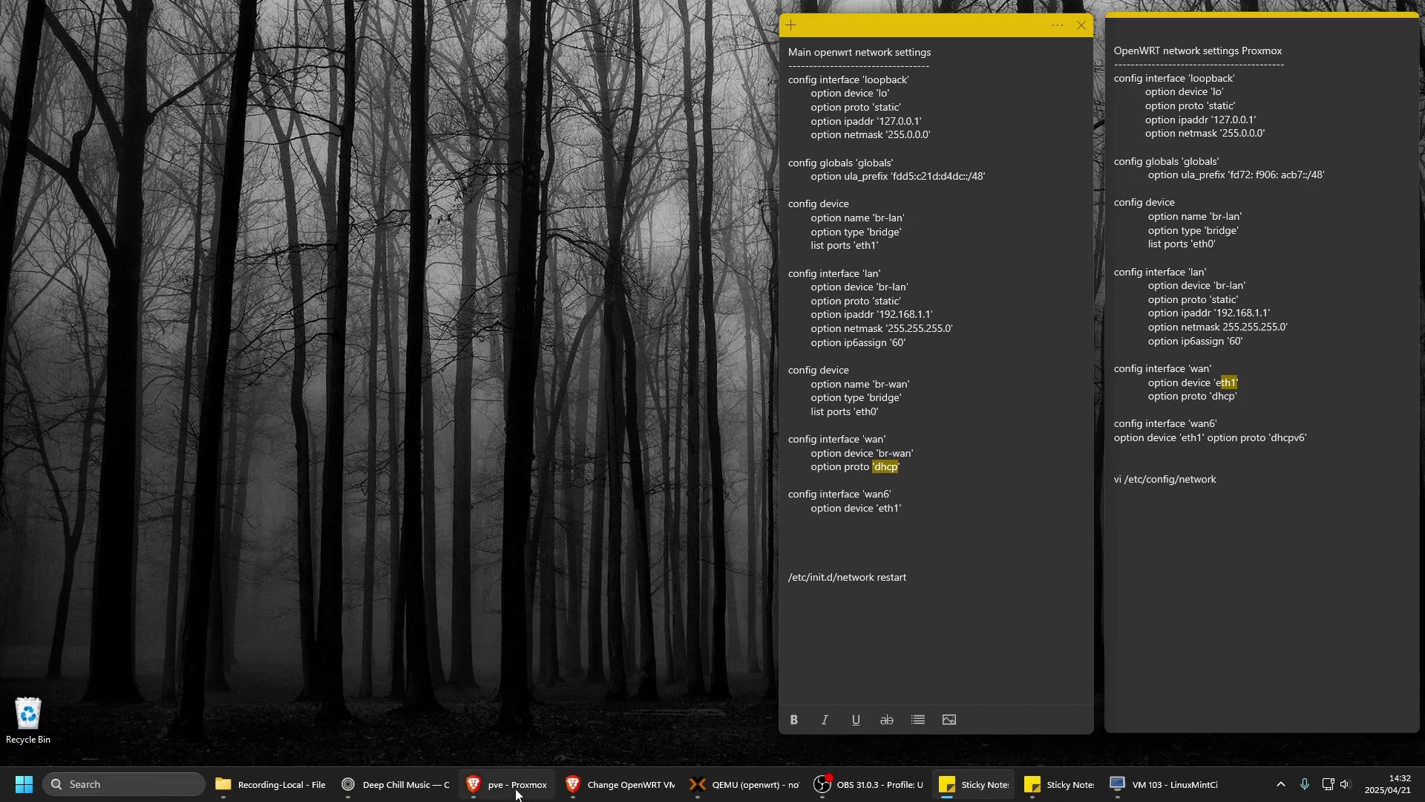
In the OpenWrt console, run vi /etc/config/network and step through the bridge and interface lines
left_click(732, 781)
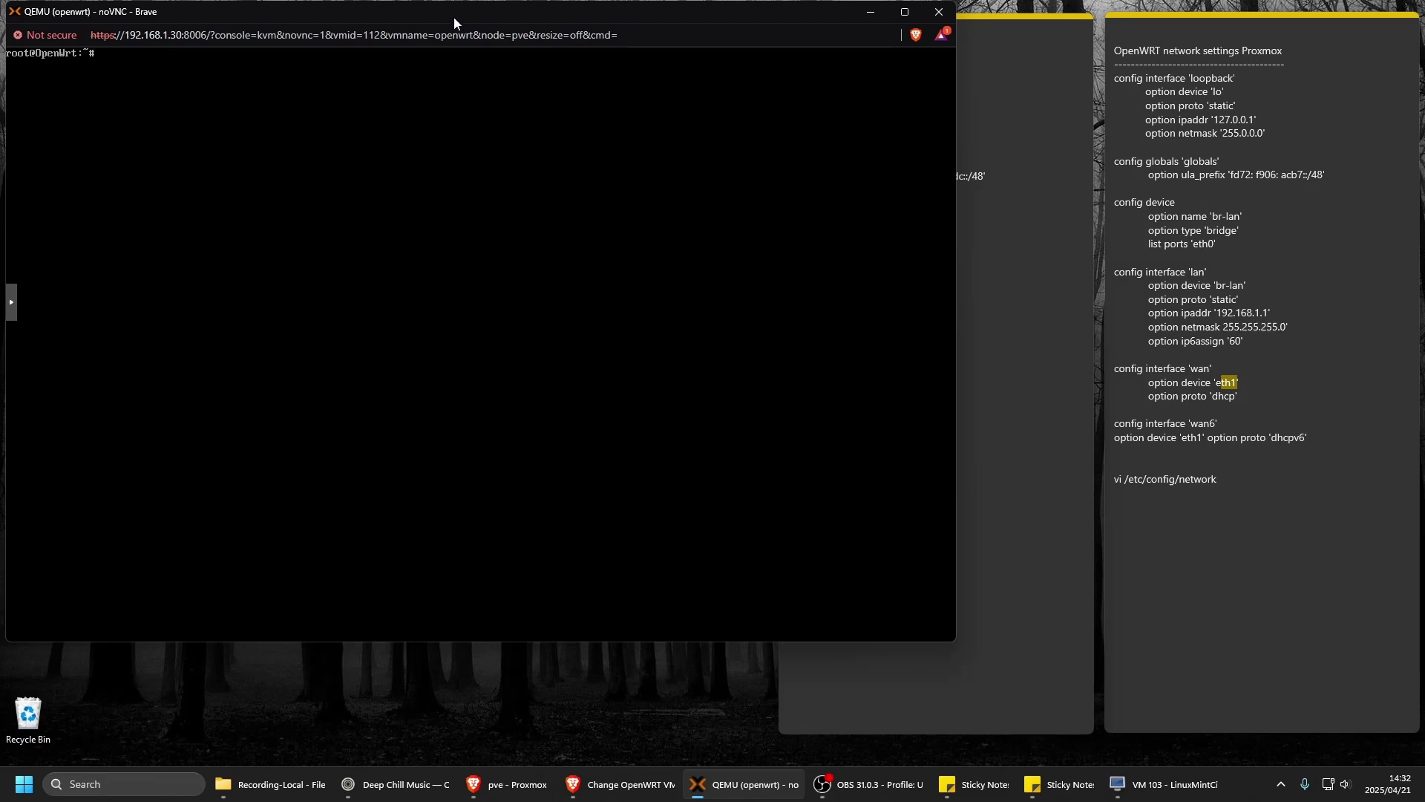
left_click_drag(453, 17, 467, 53)
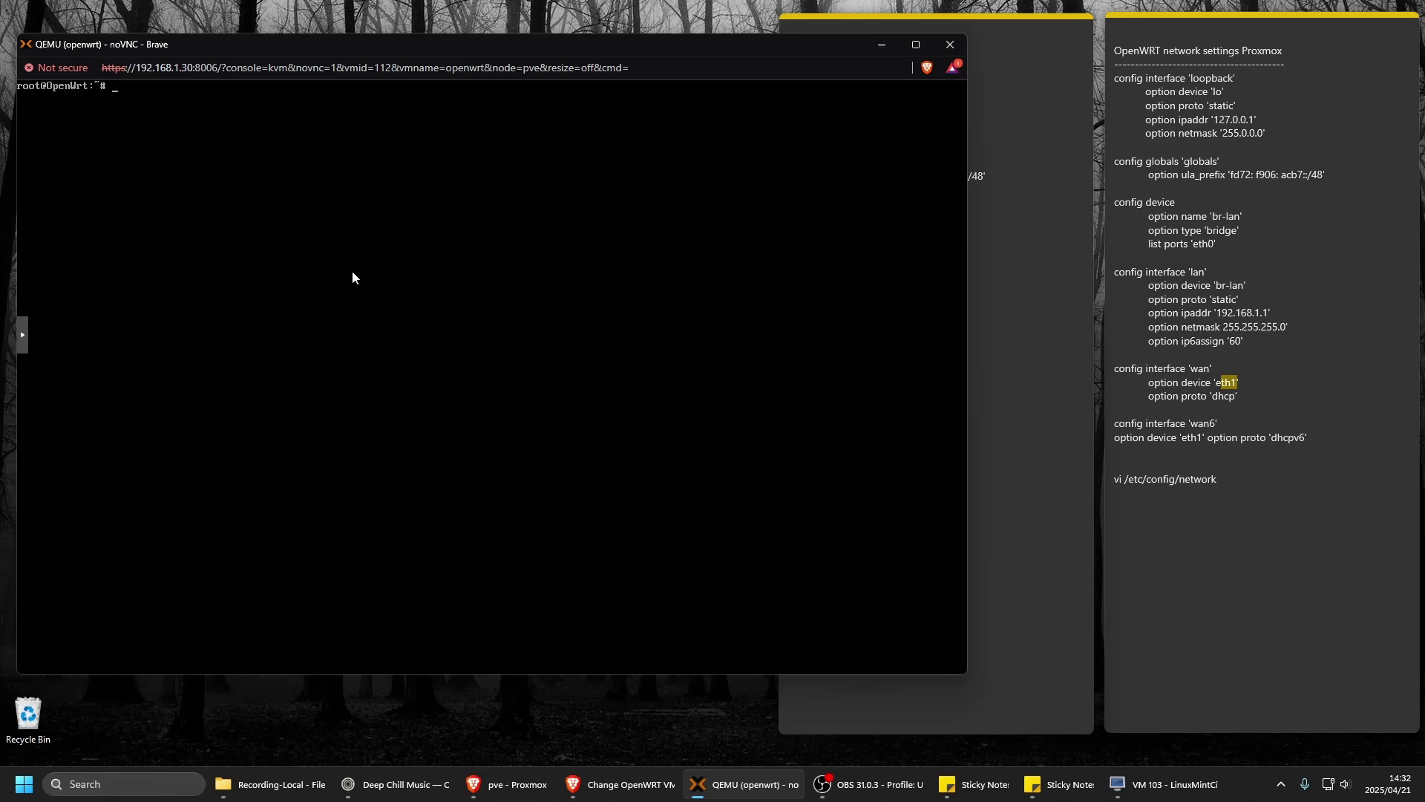
type("v")
type("i /etc/config/network")
key("Return")
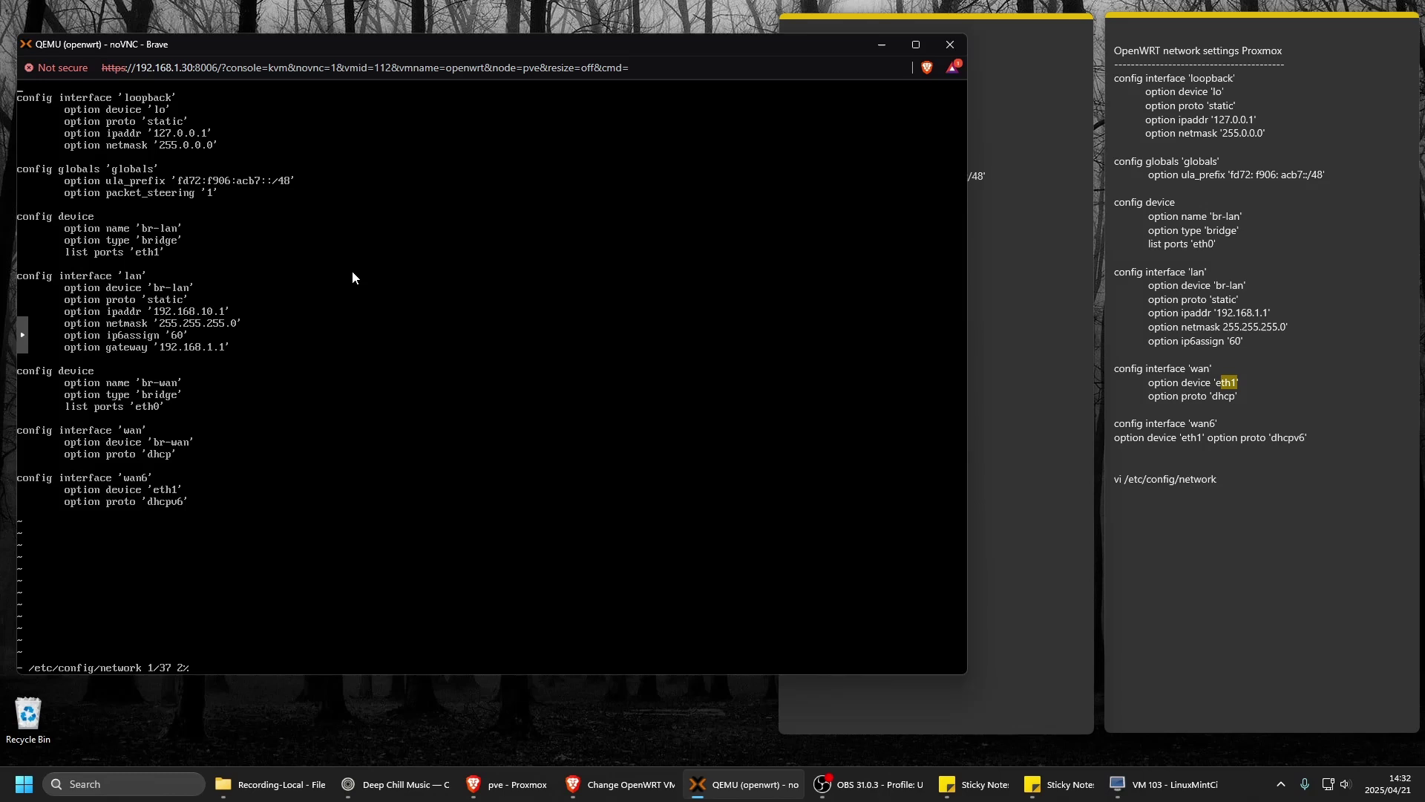
key("Down")
key("Down")
key("Down")
key("Down")
key("End")
left_click_drag(283, 46, 311, 59)
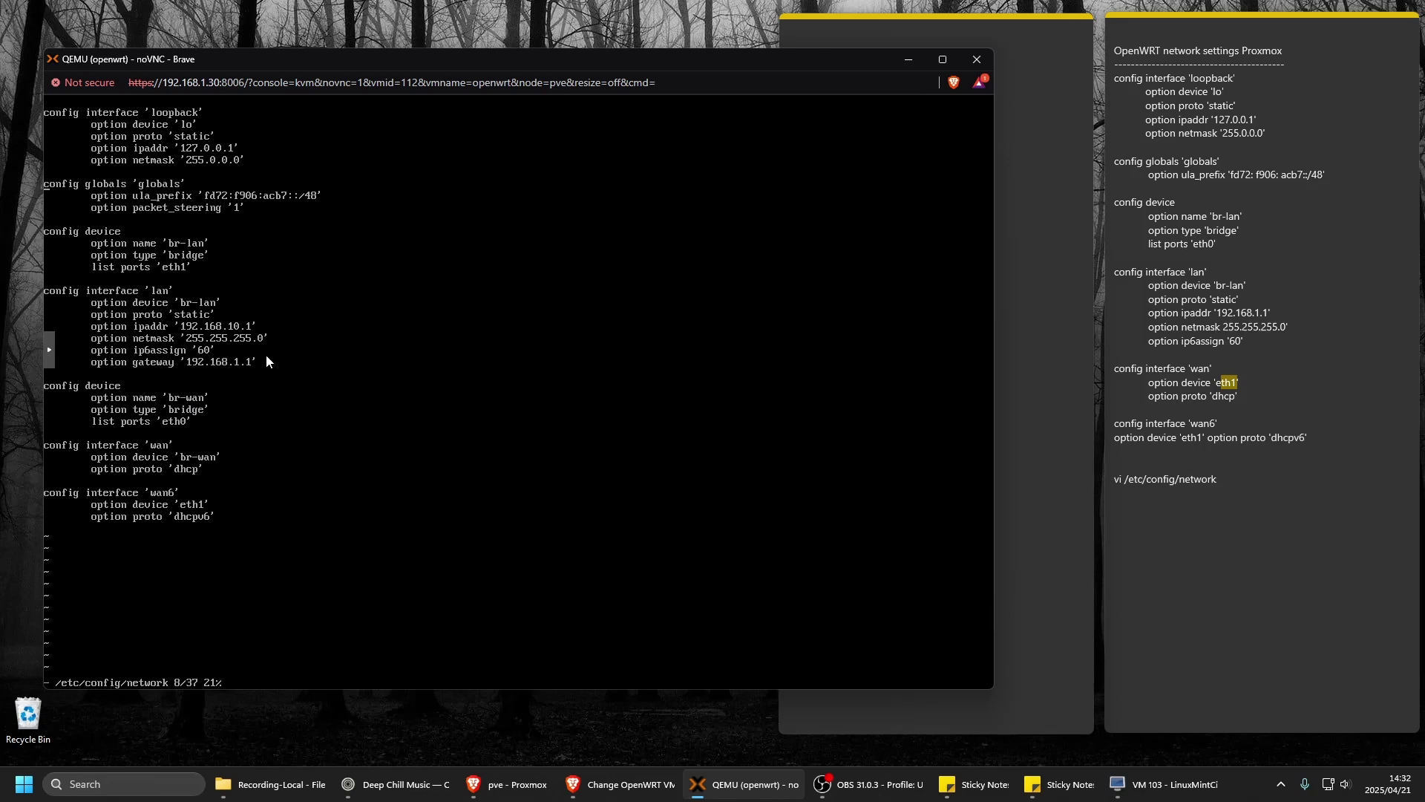
left_click_drag(402, 64, 390, 65)
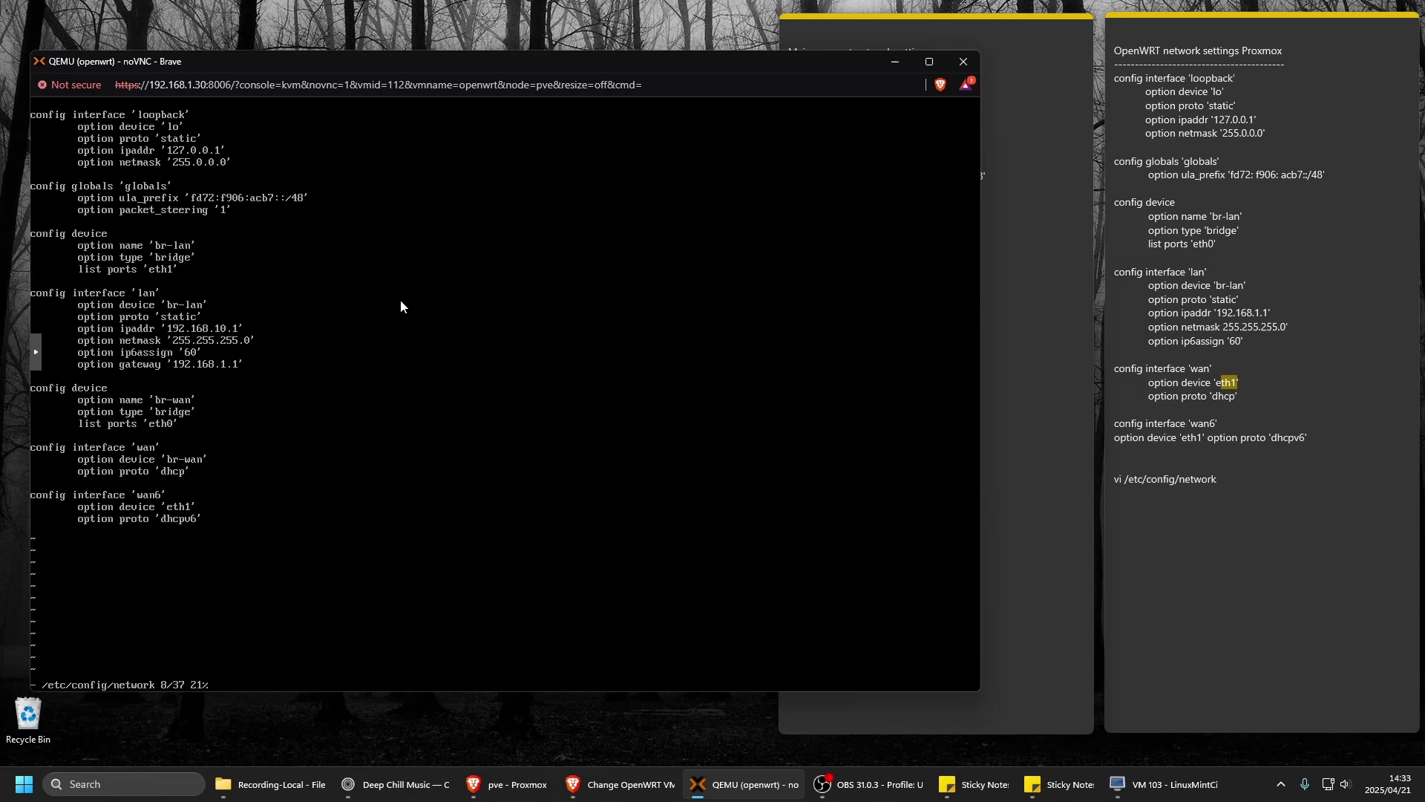
Quit vi with :wq and run ifconfig, showing br-lan 192.168.10.1 and br-wan 192.168.1.104
type(":wq")
key("Return")
type("onfig")
key("Return")
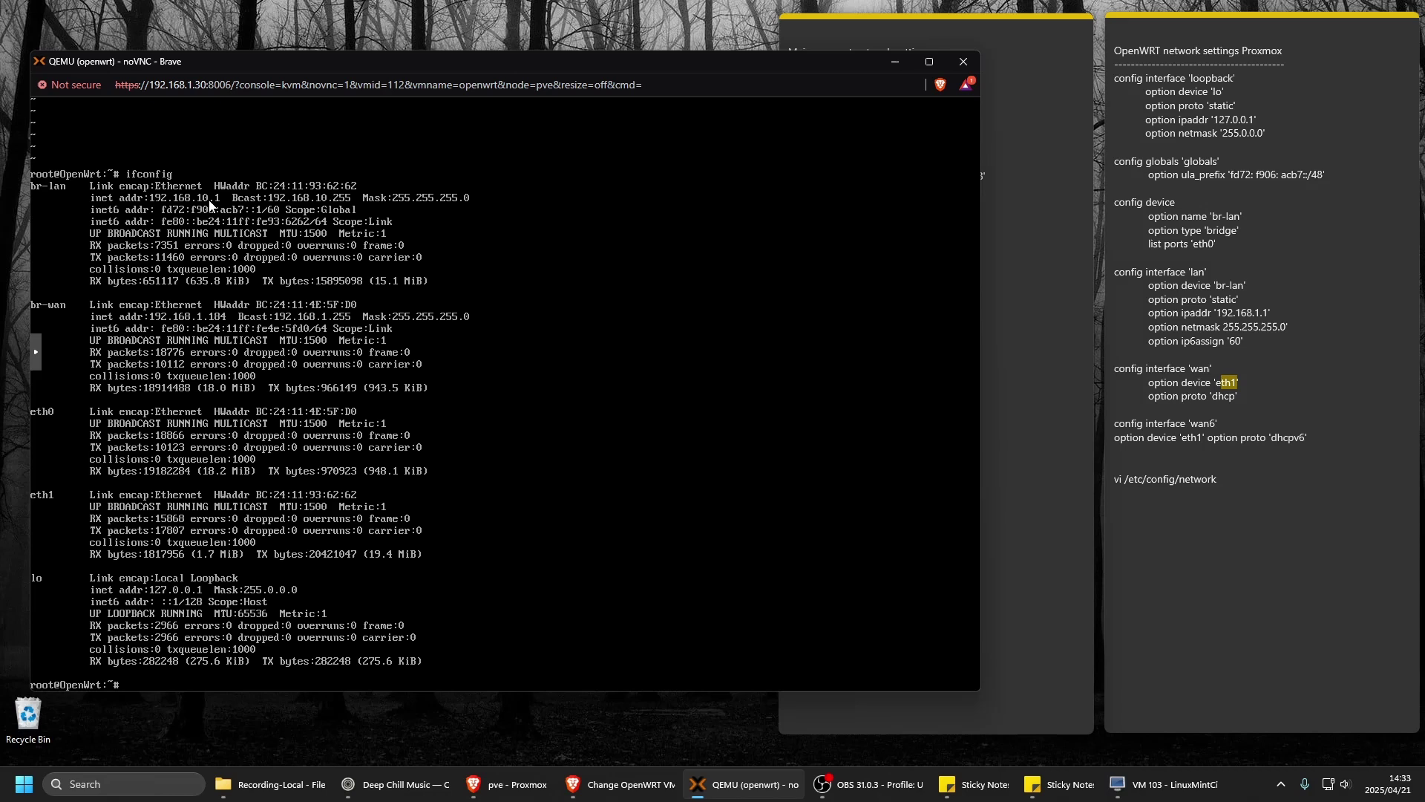
Add a 0 to the note's lan address 192.168.1.1, then bring the console back into view
left_click_drag(728, 66, 405, 137)
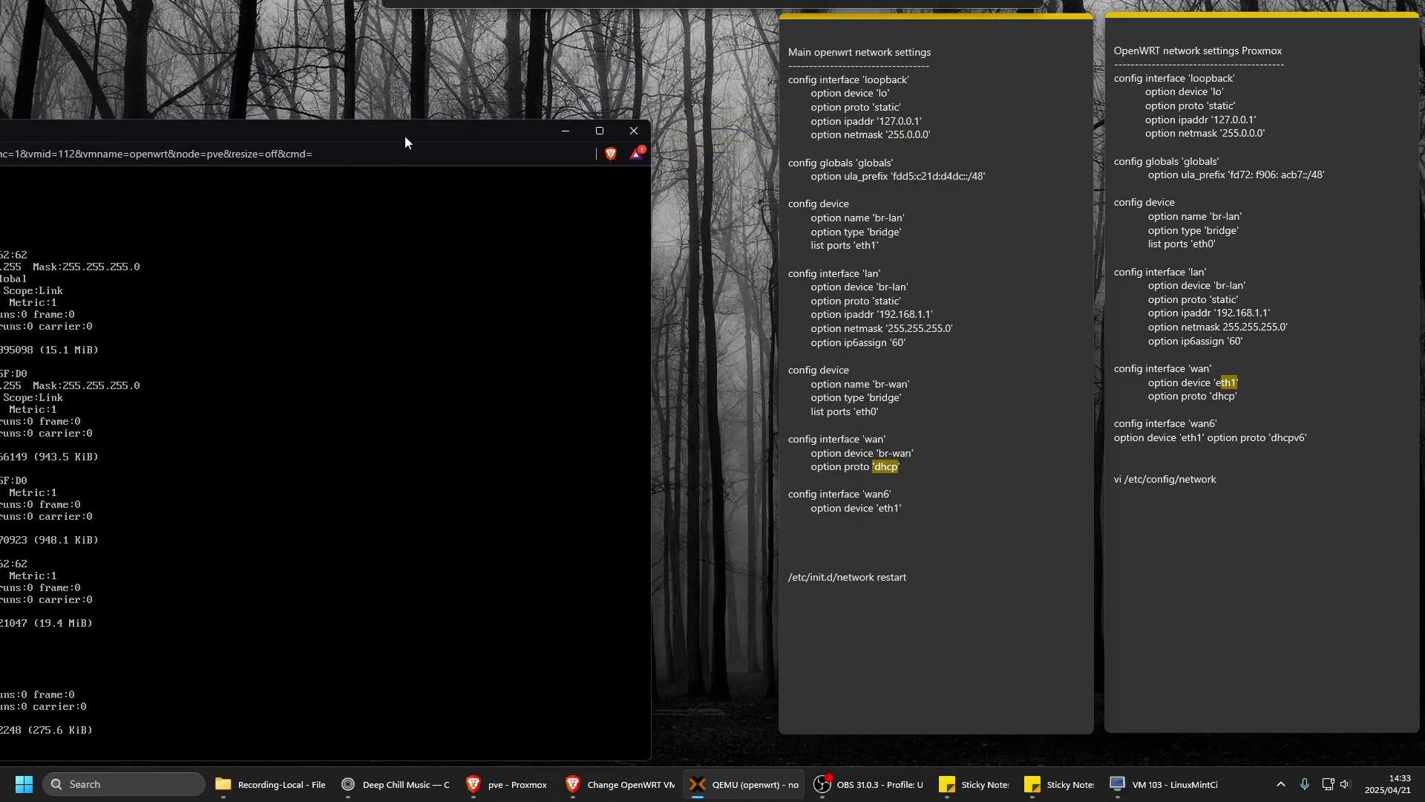
left_click(920, 313)
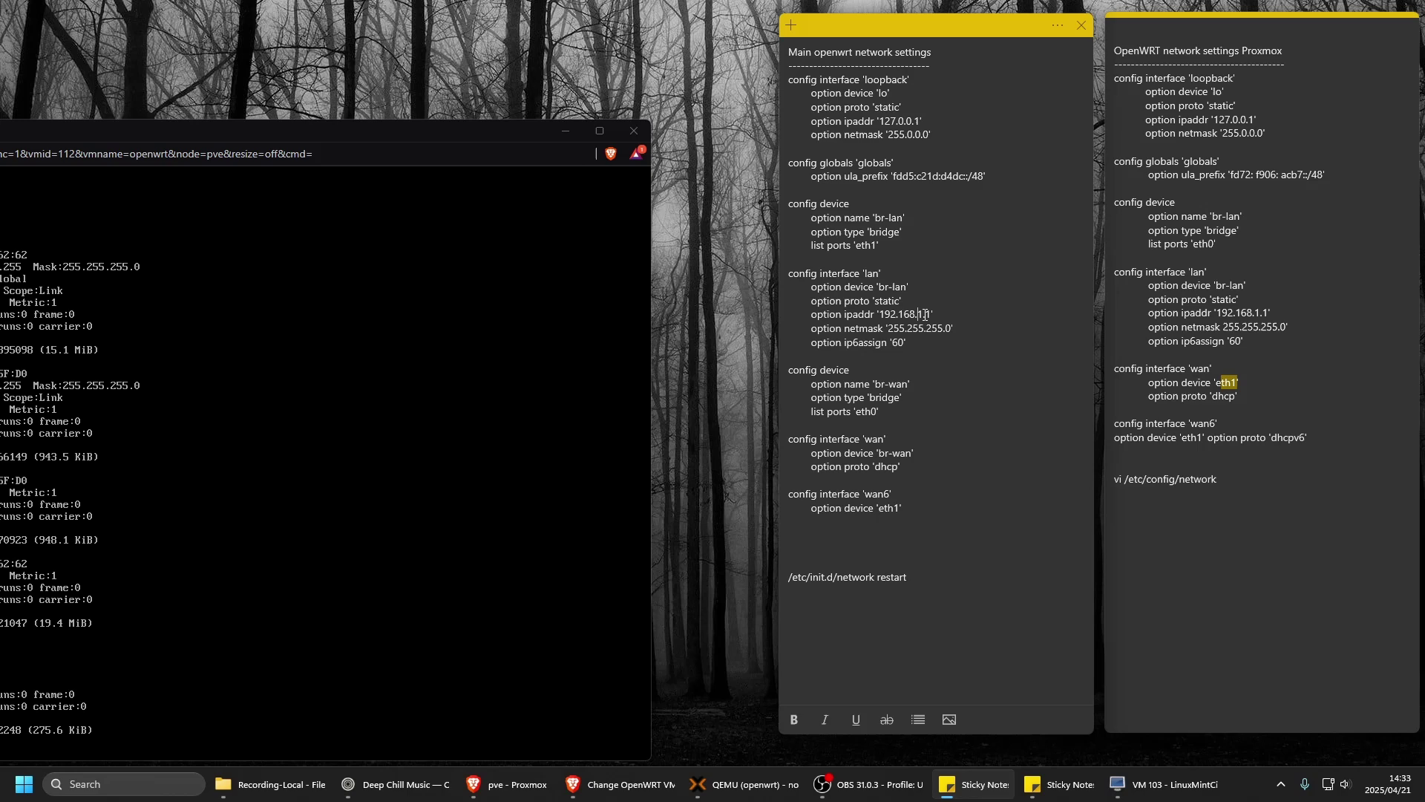
type("0")
left_click_drag(330, 141, 642, 76)
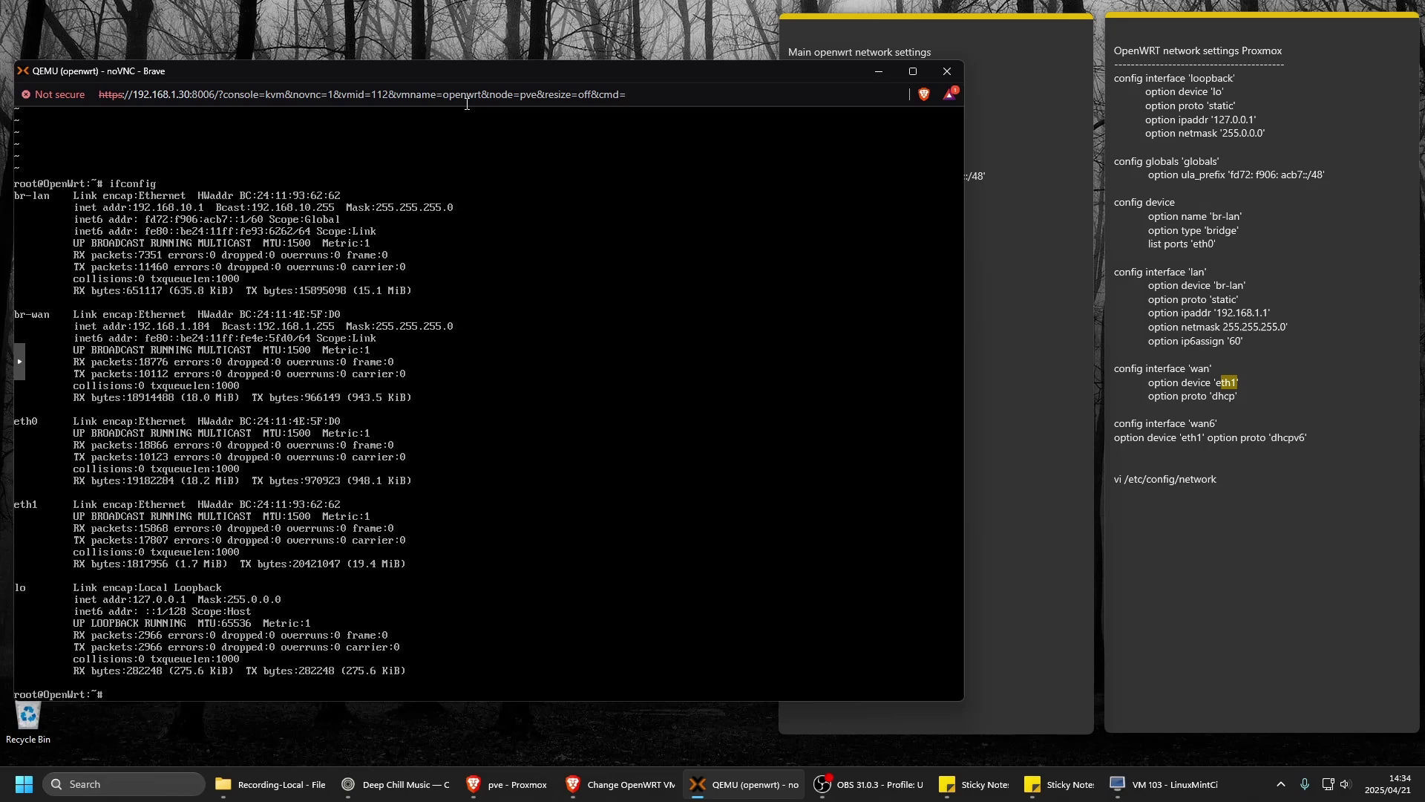
Hide the OpenWrt console and open VM 103 LinuxMintCinnamon's console in its viewer window
left_click_drag(505, 69, 502, 51)
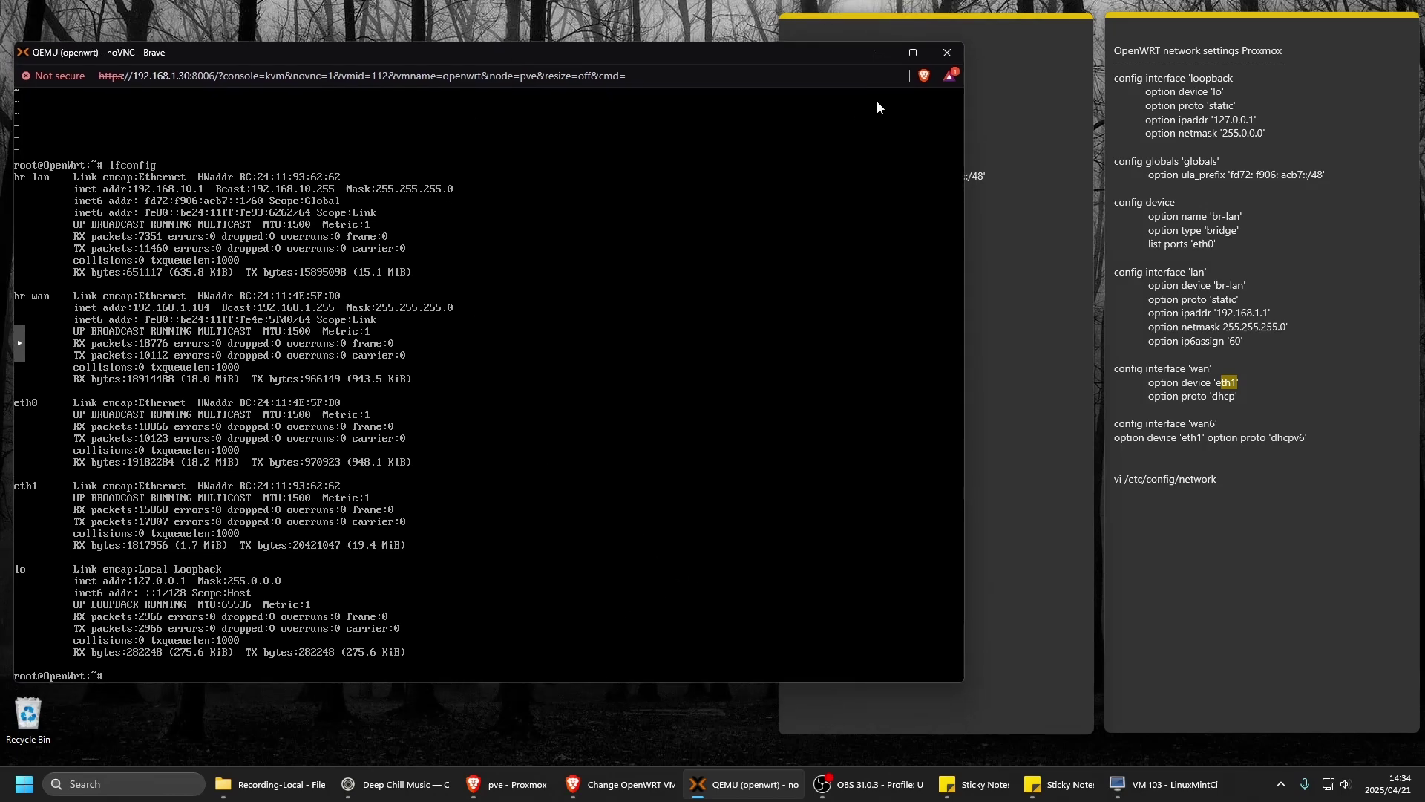
left_click(876, 53)
left_click(508, 783)
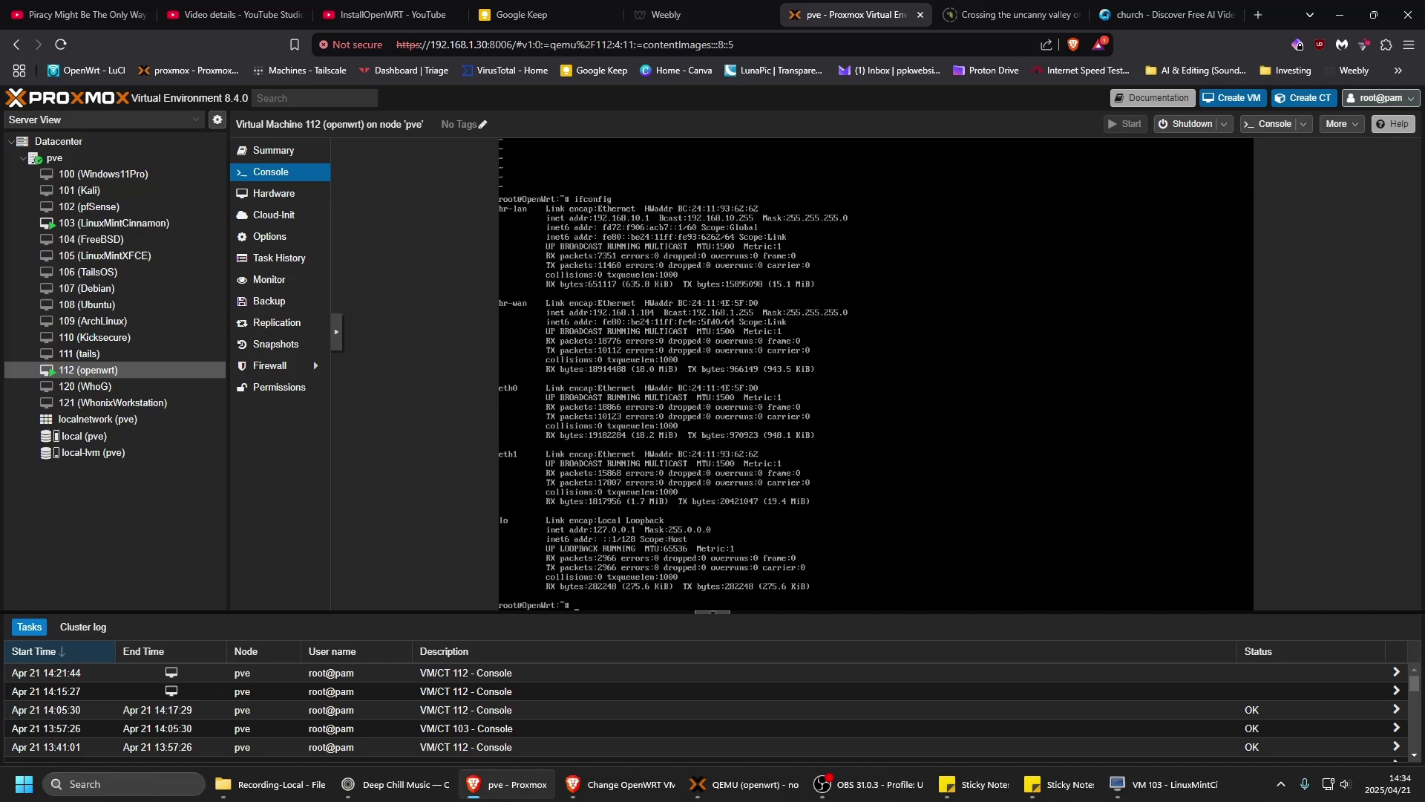
left_click(172, 223)
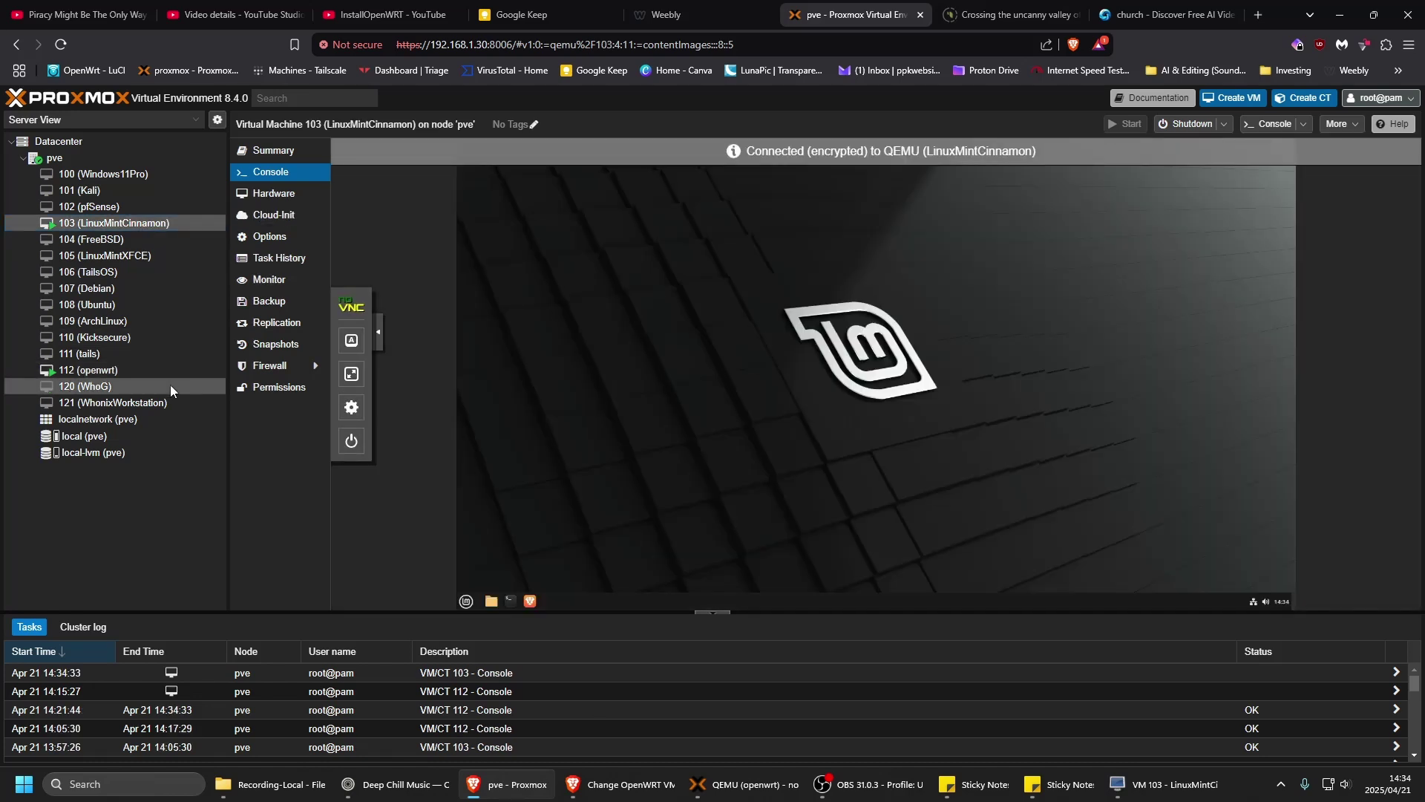
left_click(1340, 15)
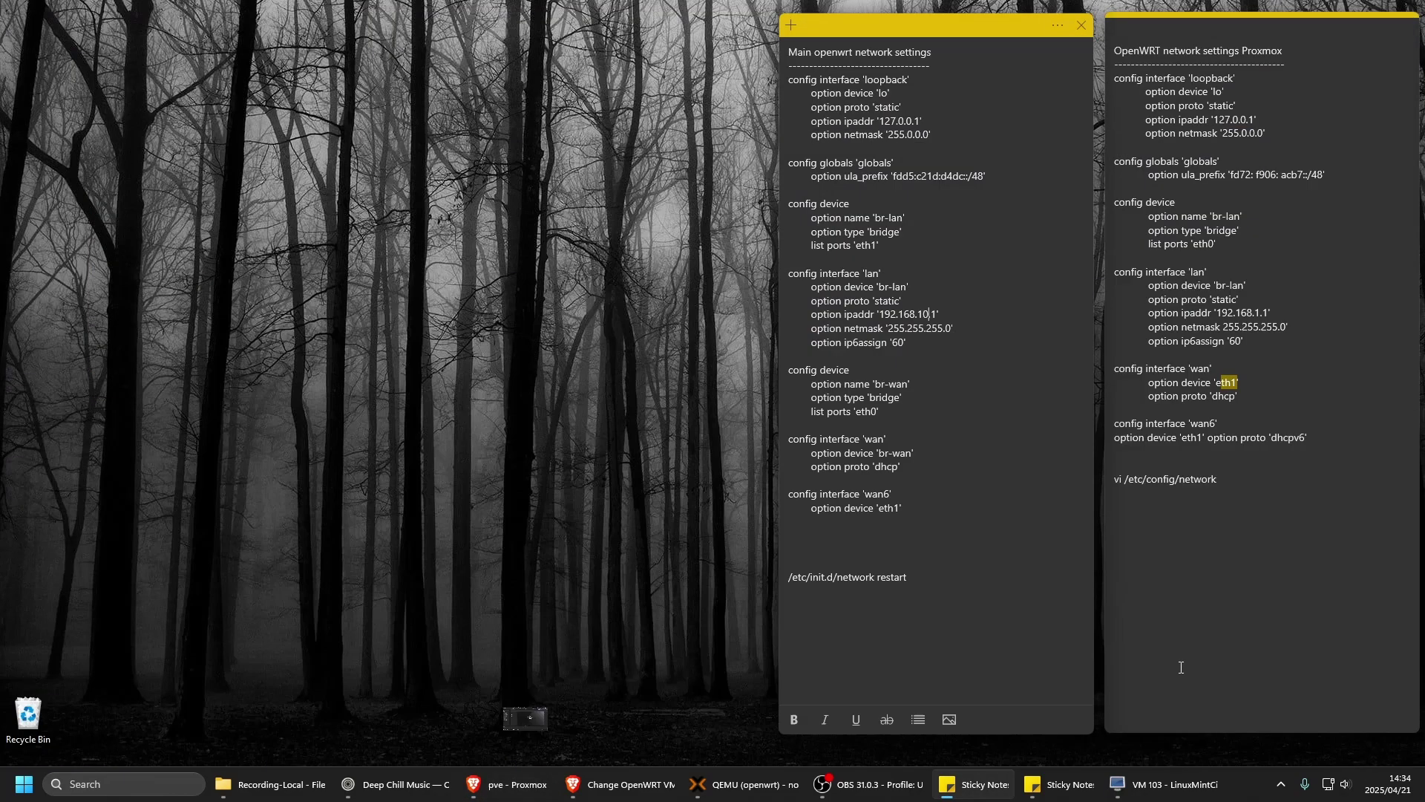
left_click(1163, 784)
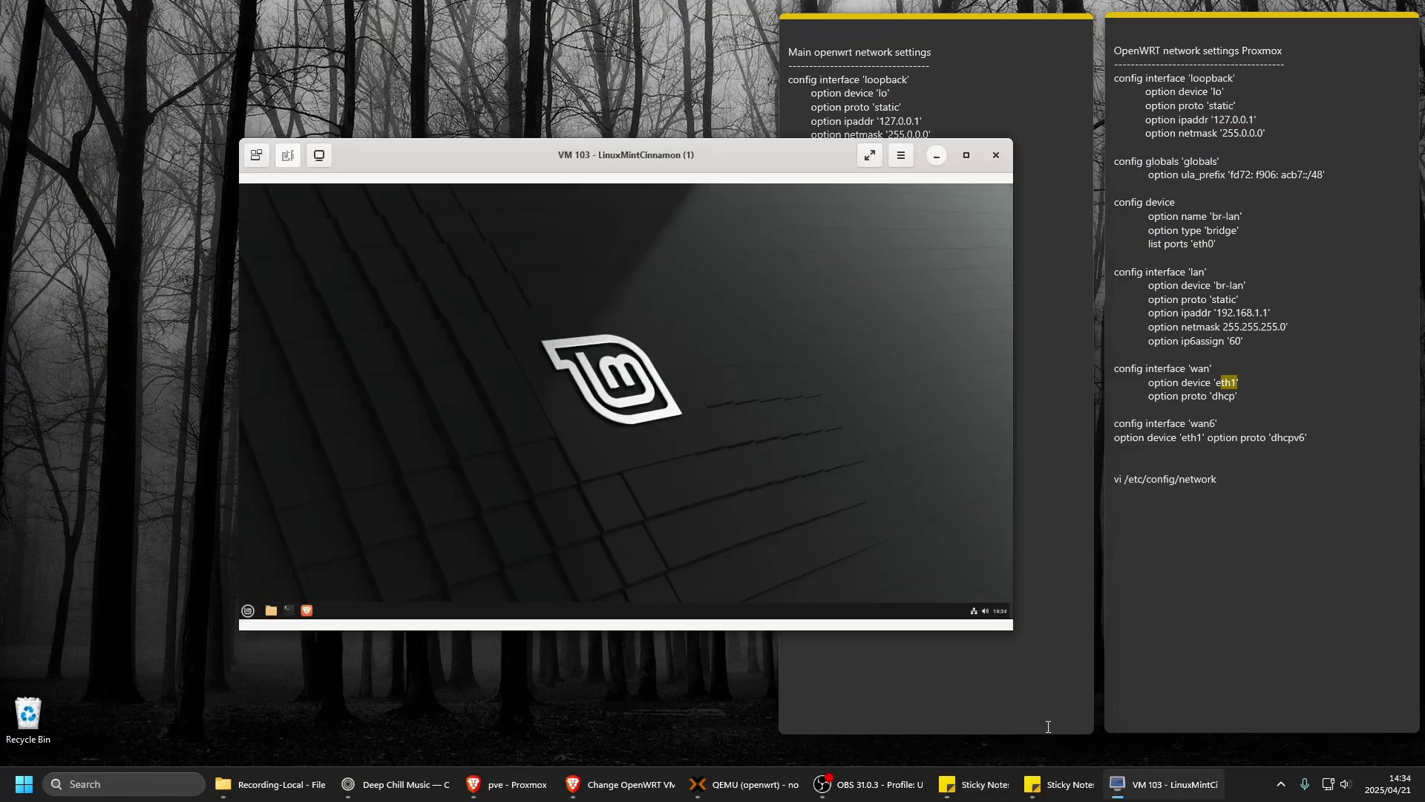
Fullscreen the Mint viewer, open a terminal, and maximize Brave on LuCI at 192.168.10.1
left_click(869, 156)
left_click(124, 786)
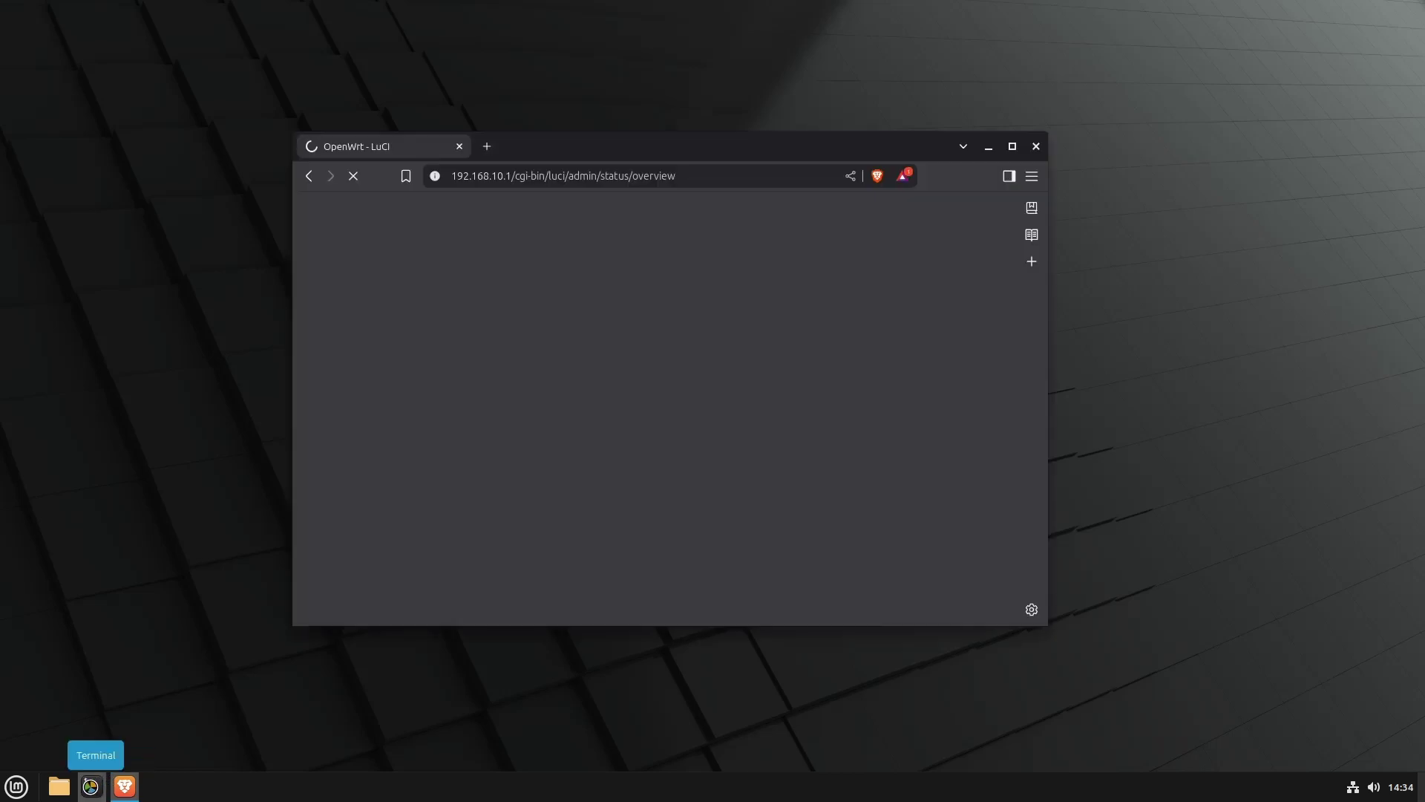
key("ctrl+alt+t")
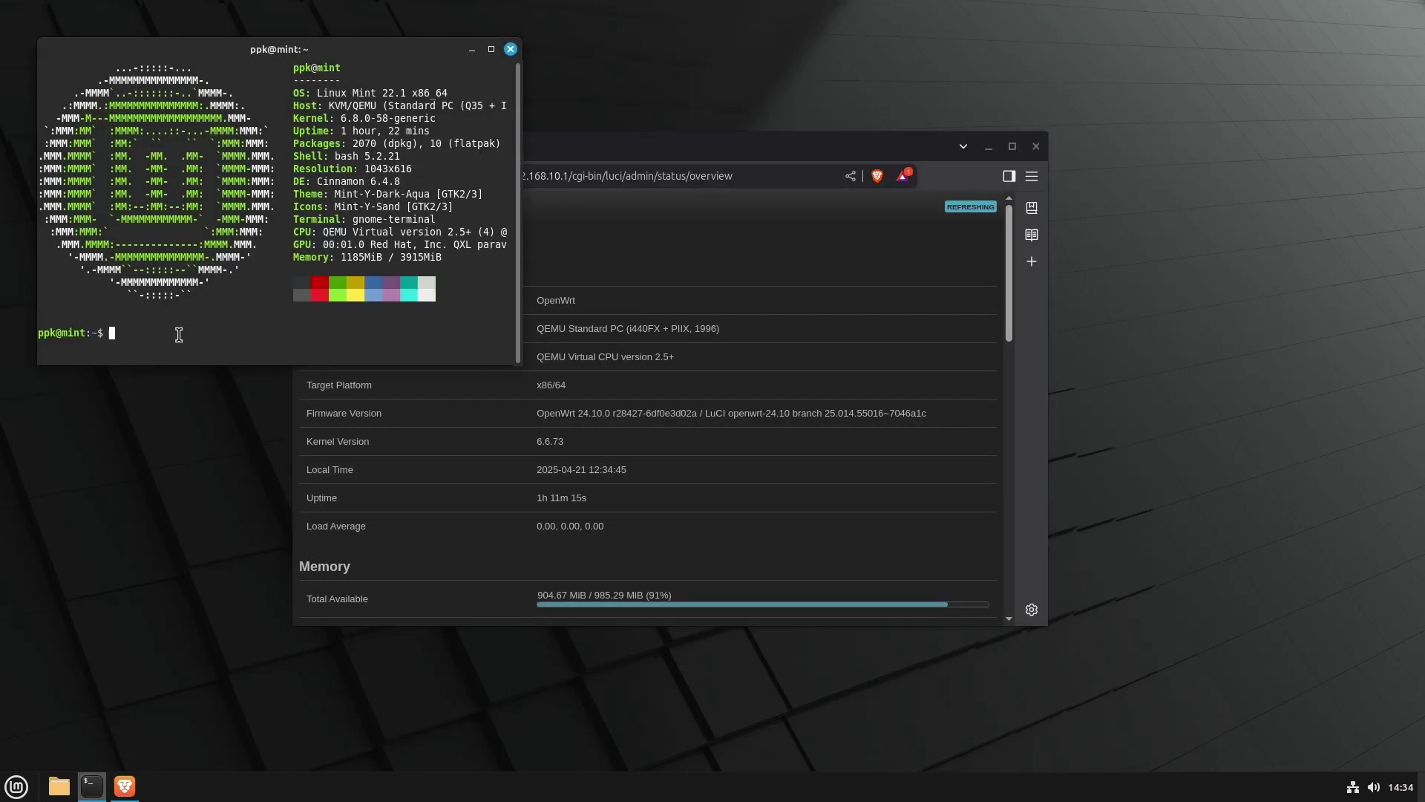
left_click(679, 139)
left_click_drag(679, 139, 668, 76)
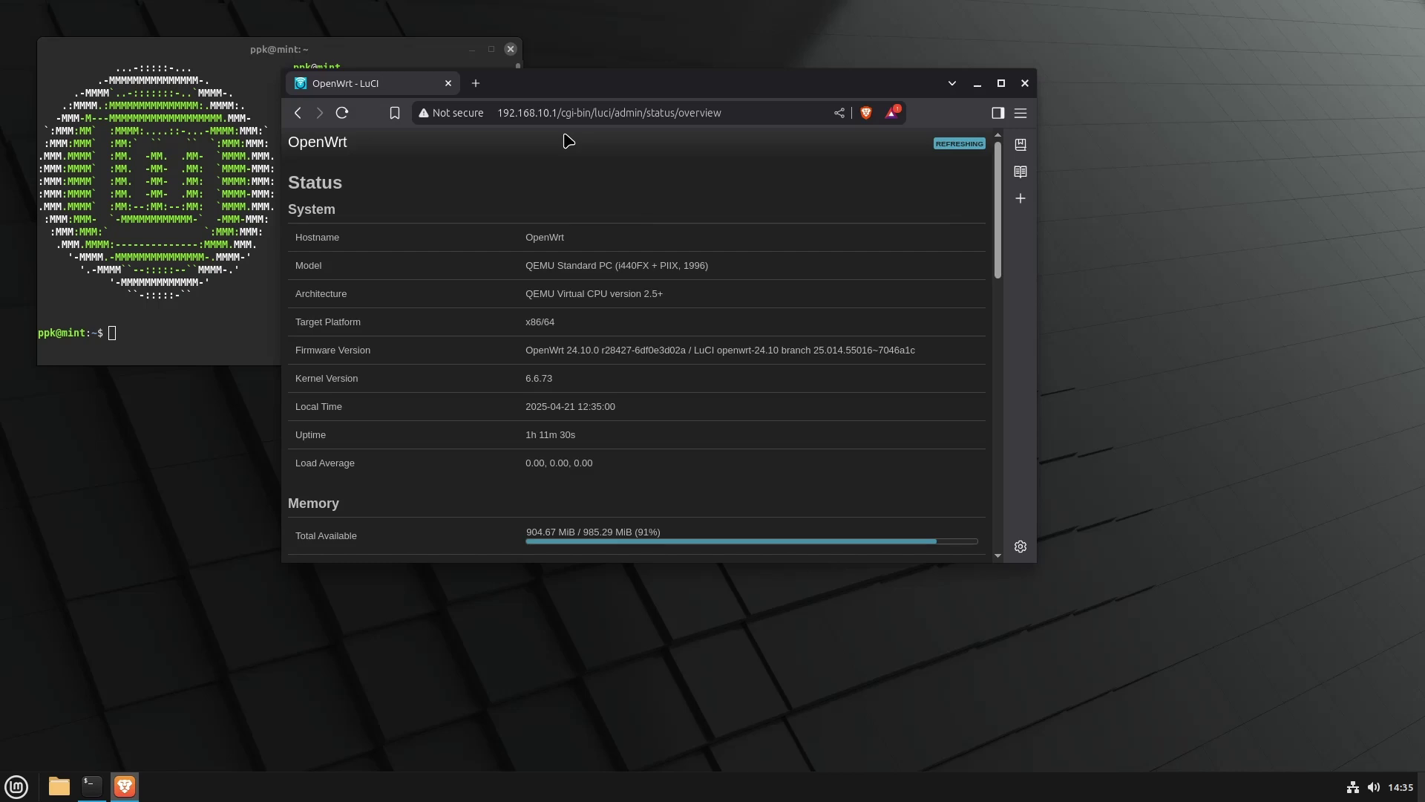
left_click(1000, 83)
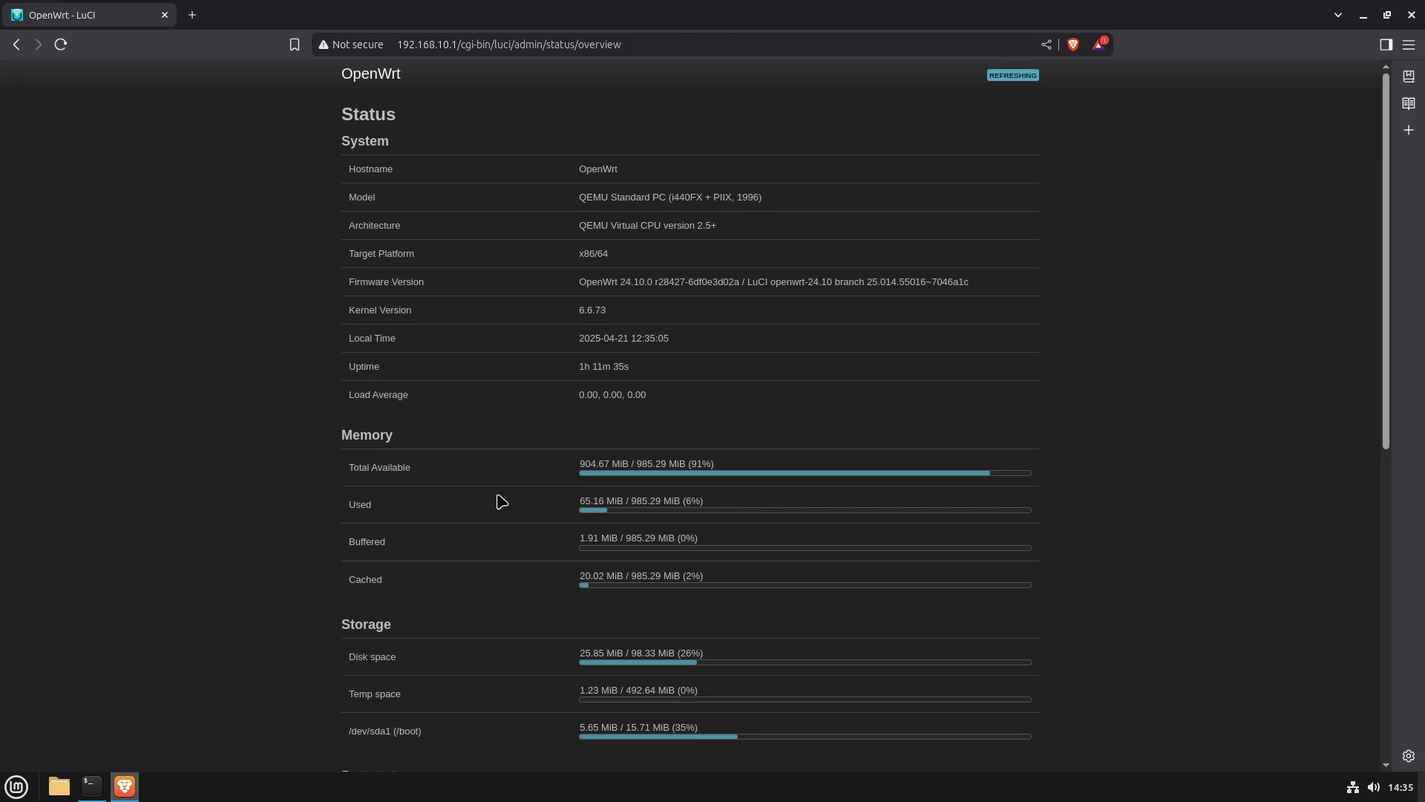
Check the LuCI Status page: lan static 192.168.10.1/24, wan DHCP, and mint's lease 192.168.10.105
scroll(540, 489, "down", 5)
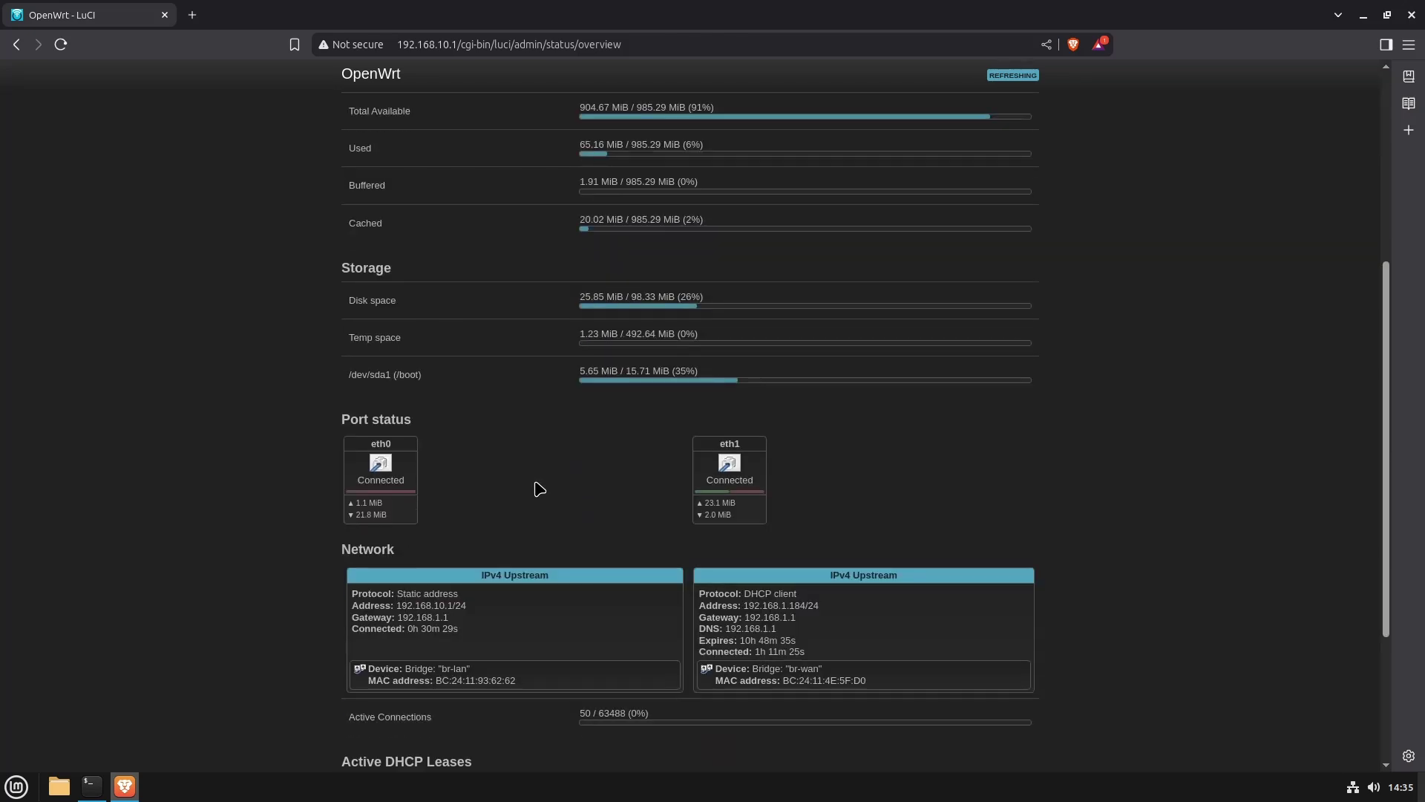
scroll(536, 487, "up", 5)
scroll(537, 487, "down", 5)
scroll(536, 483, "up", 5)
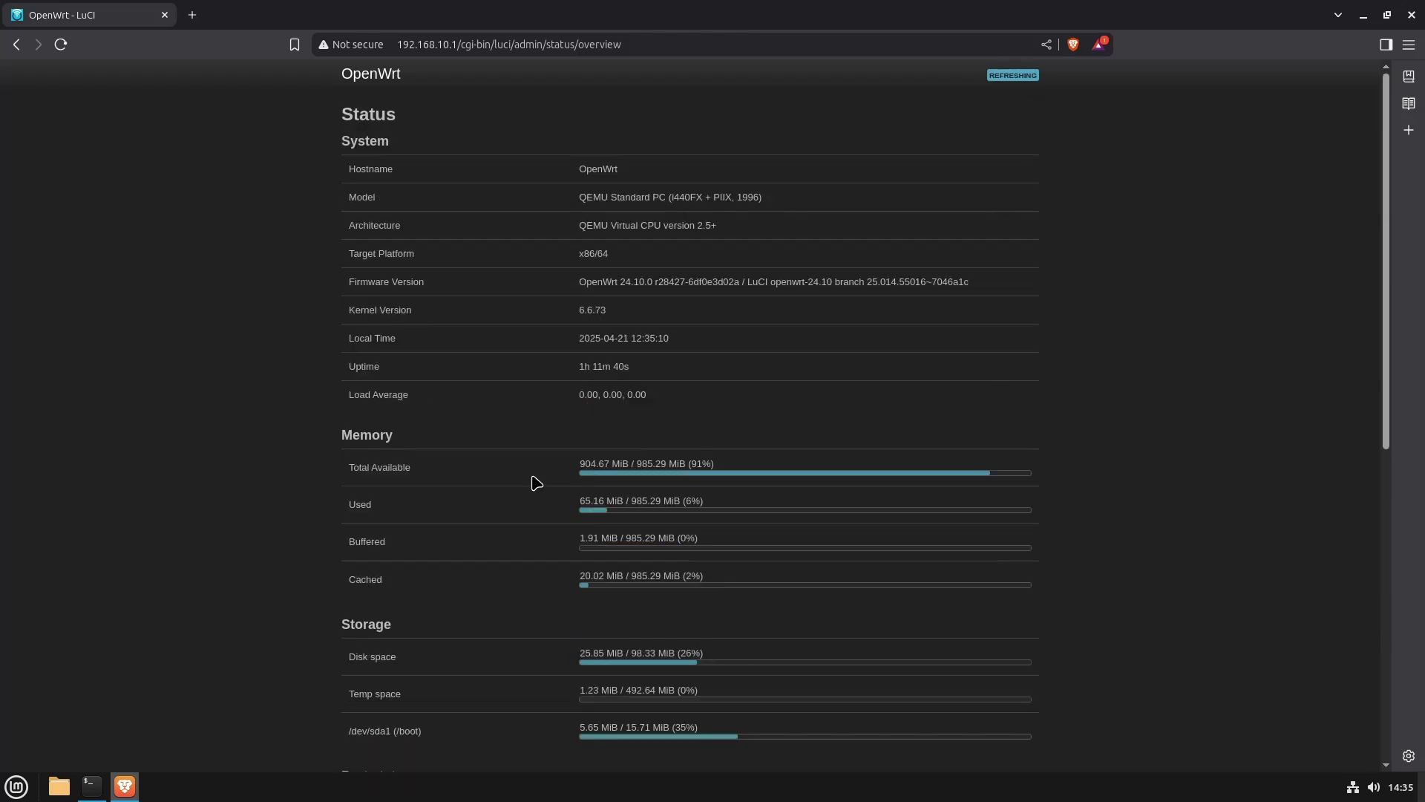
scroll(536, 483, "down", 5)
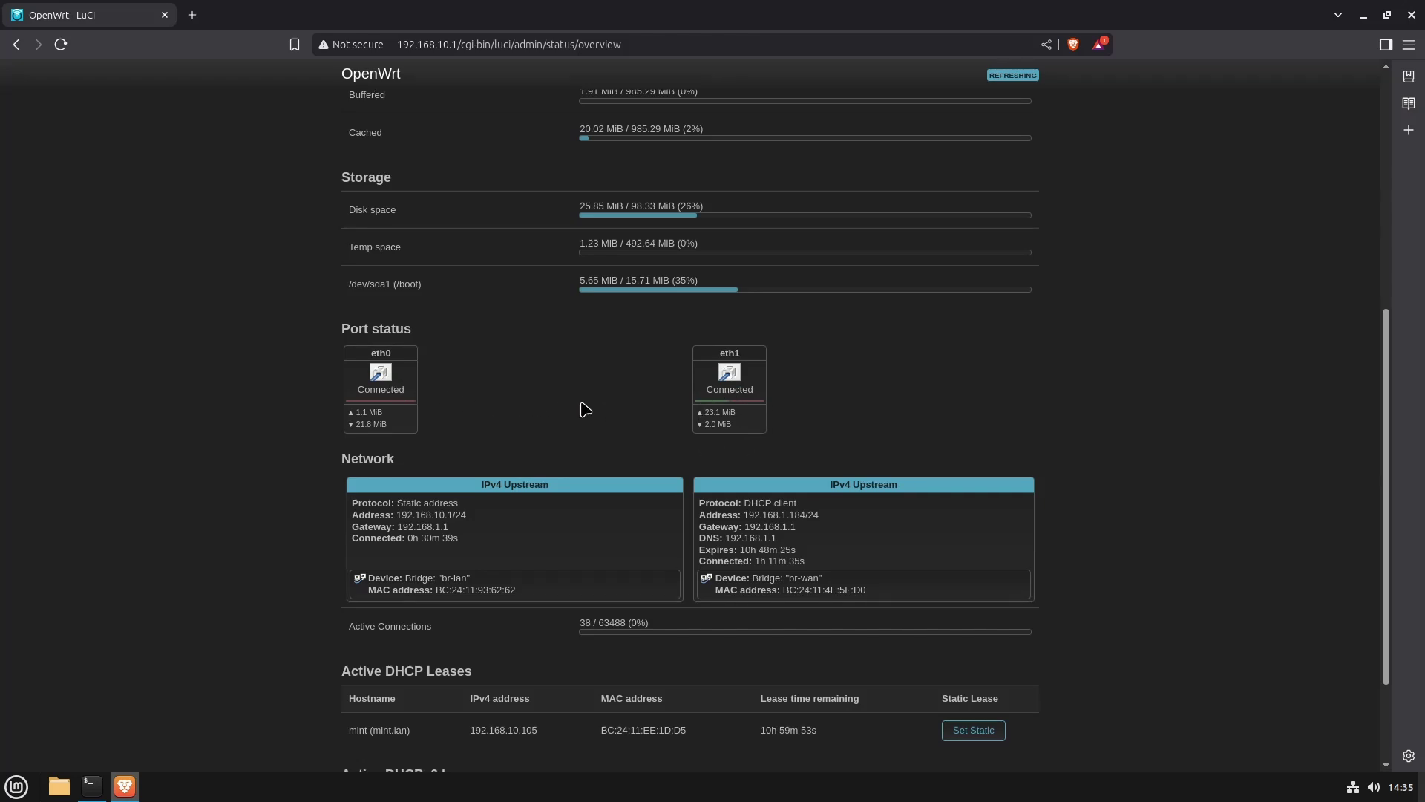
scroll(586, 409, "down", 3)
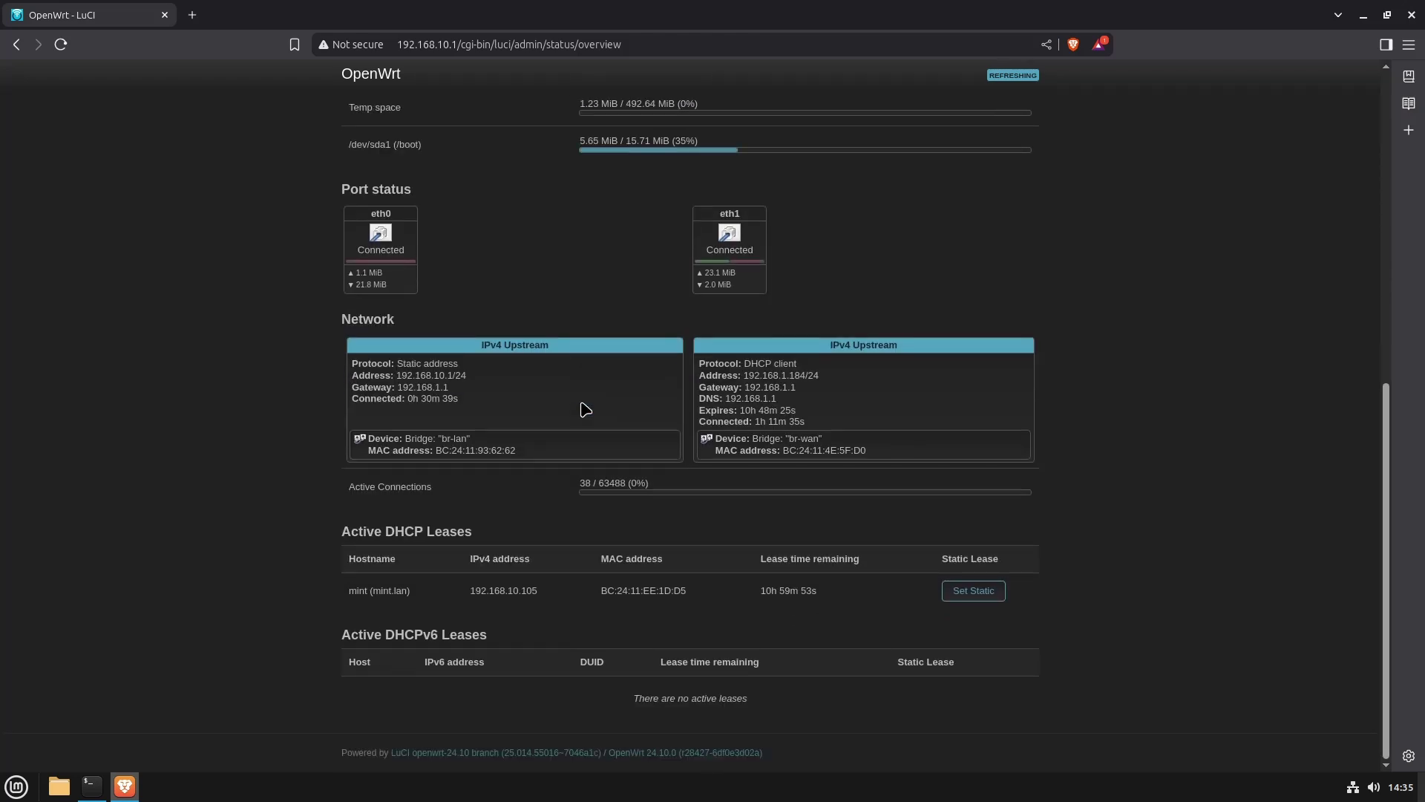
scroll(586, 409, "up", 8)
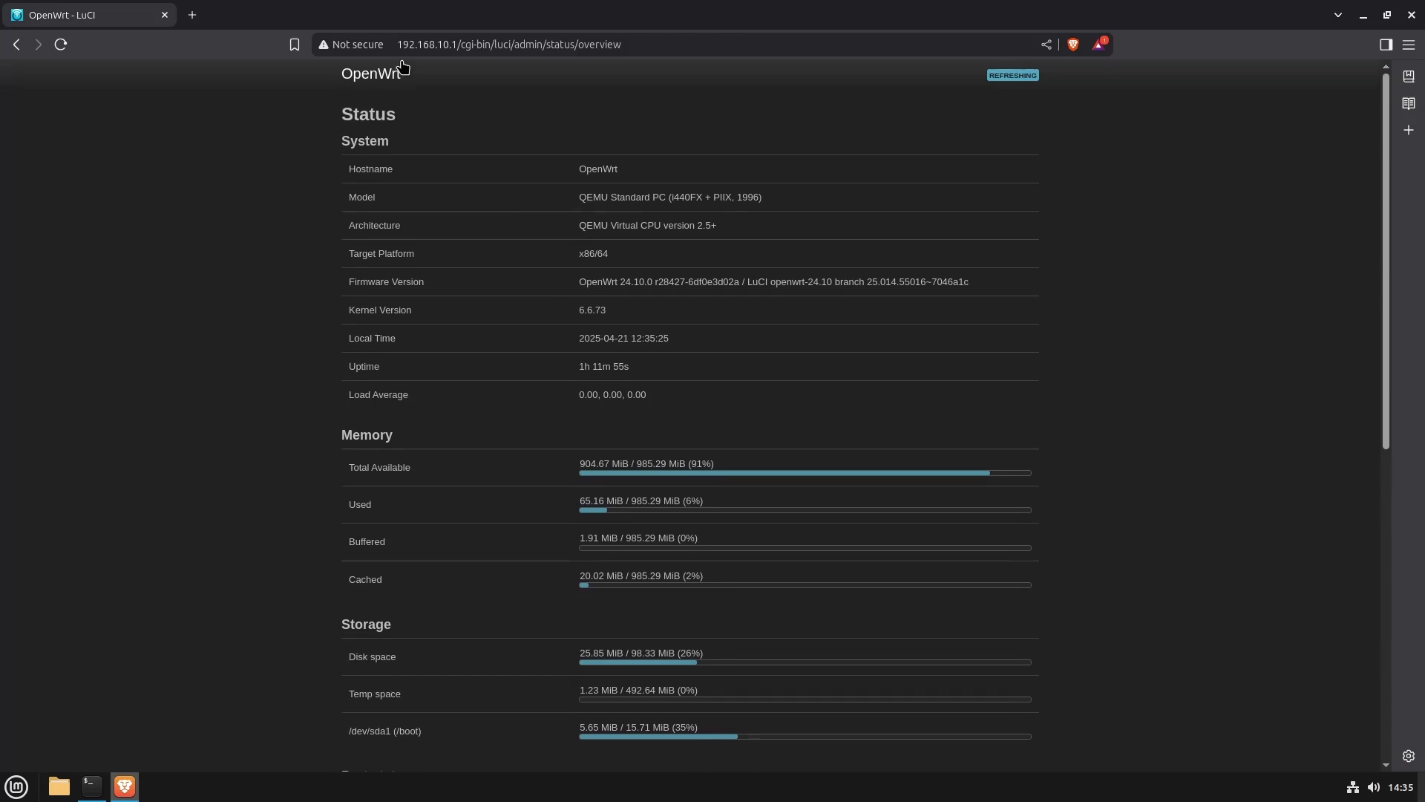
Log in to LuCI with the router password and go to Network > Interfaces
left_click(365, 78)
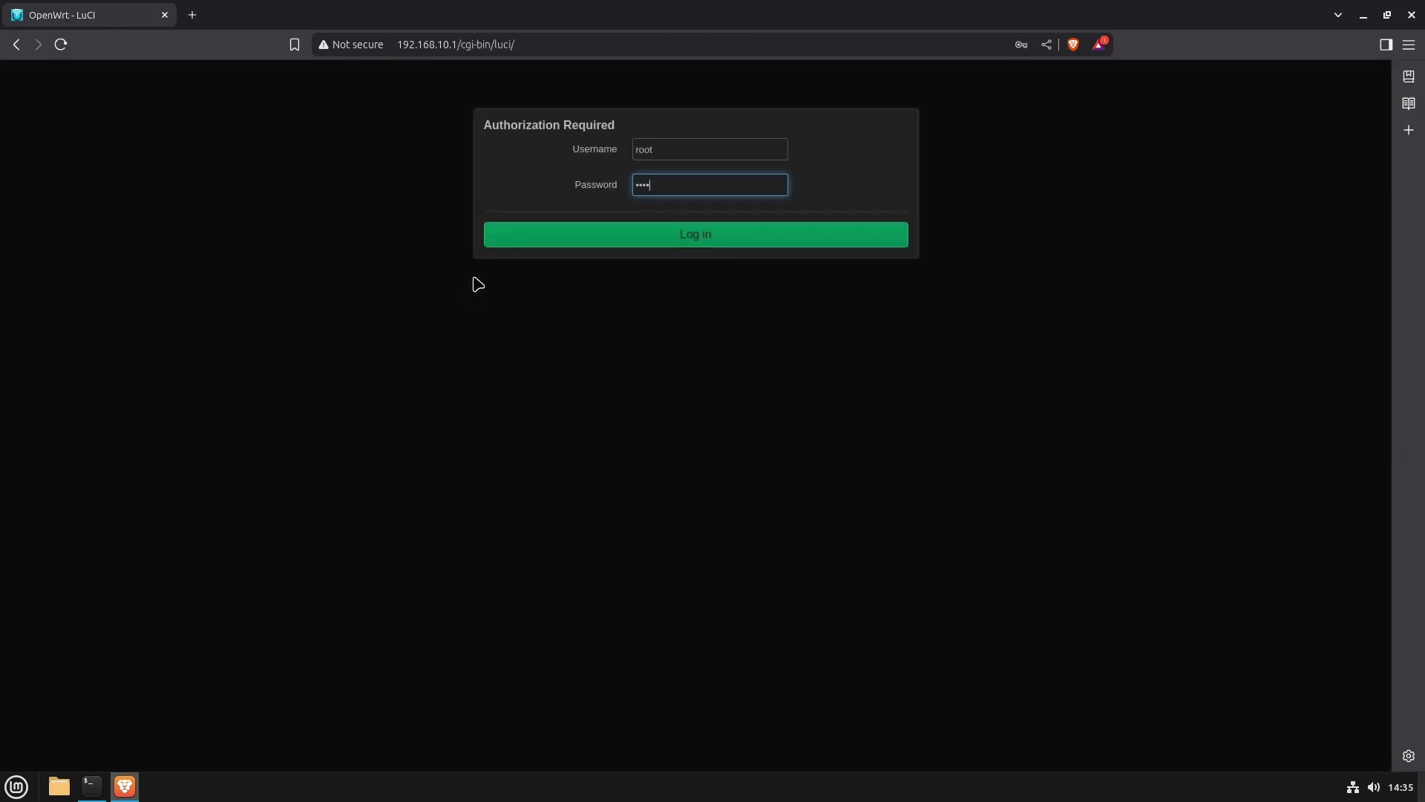
key("Return")
mouse_move(548, 75)
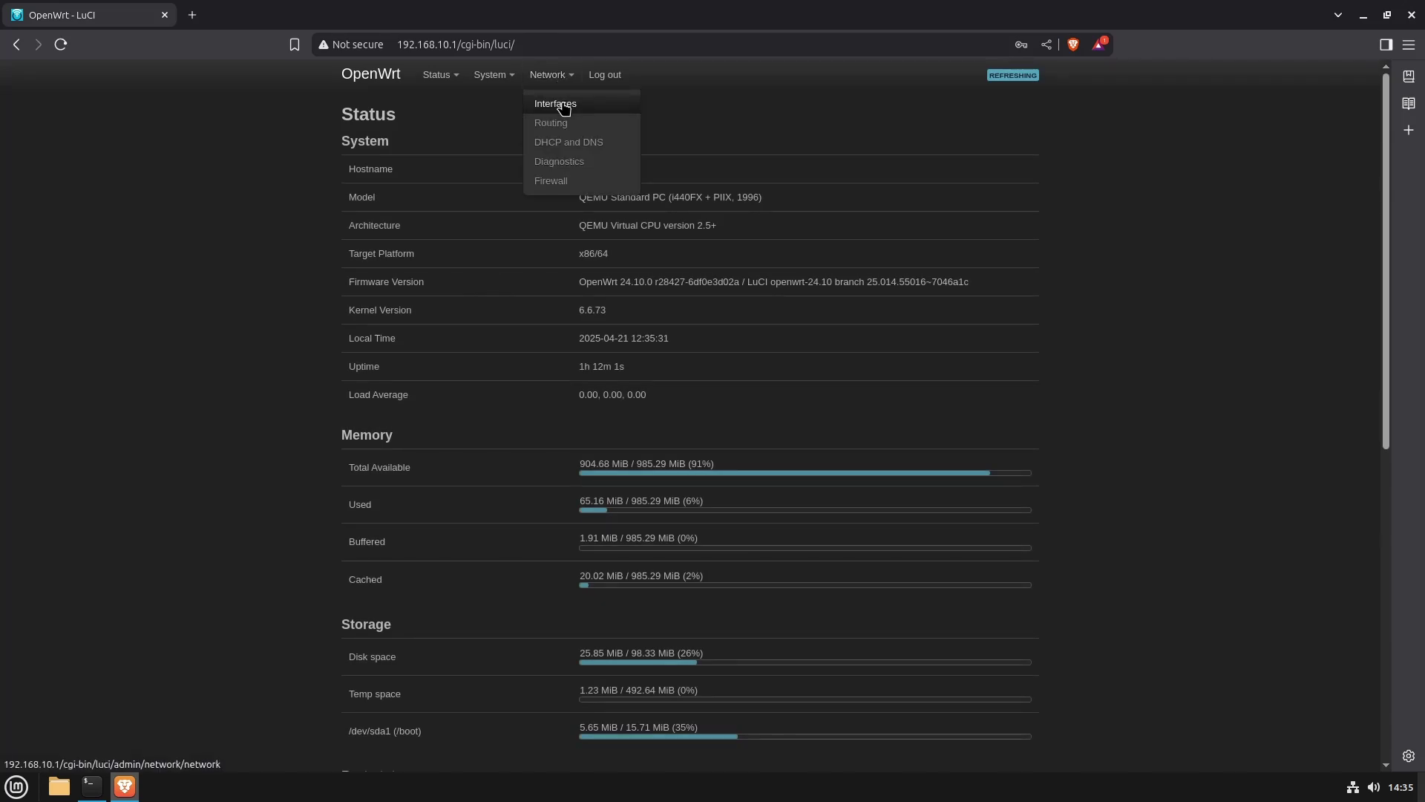
left_click(563, 107)
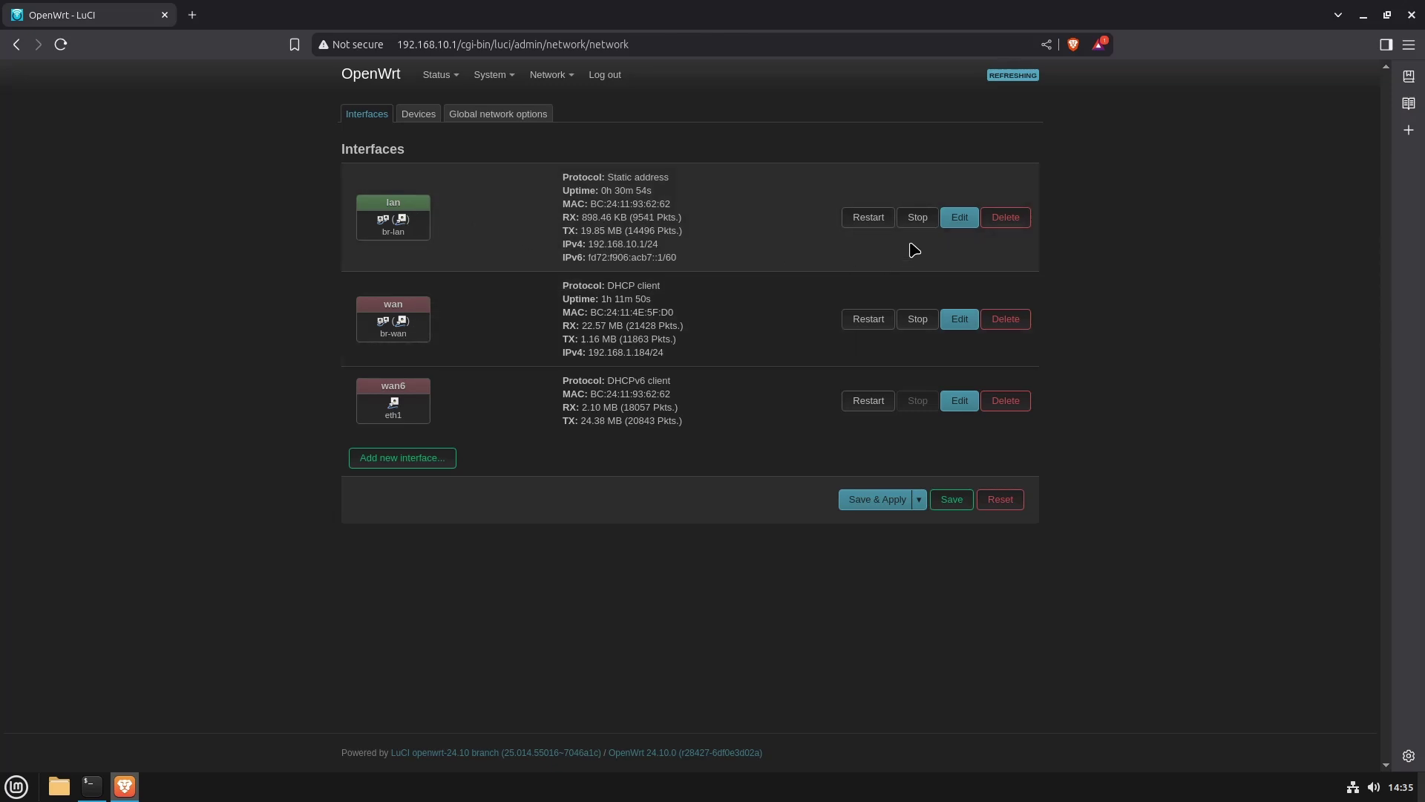
In the lan interface editor, change the IPv4 address from 192.168.10.1 to 192.168.1.1
left_click(960, 223)
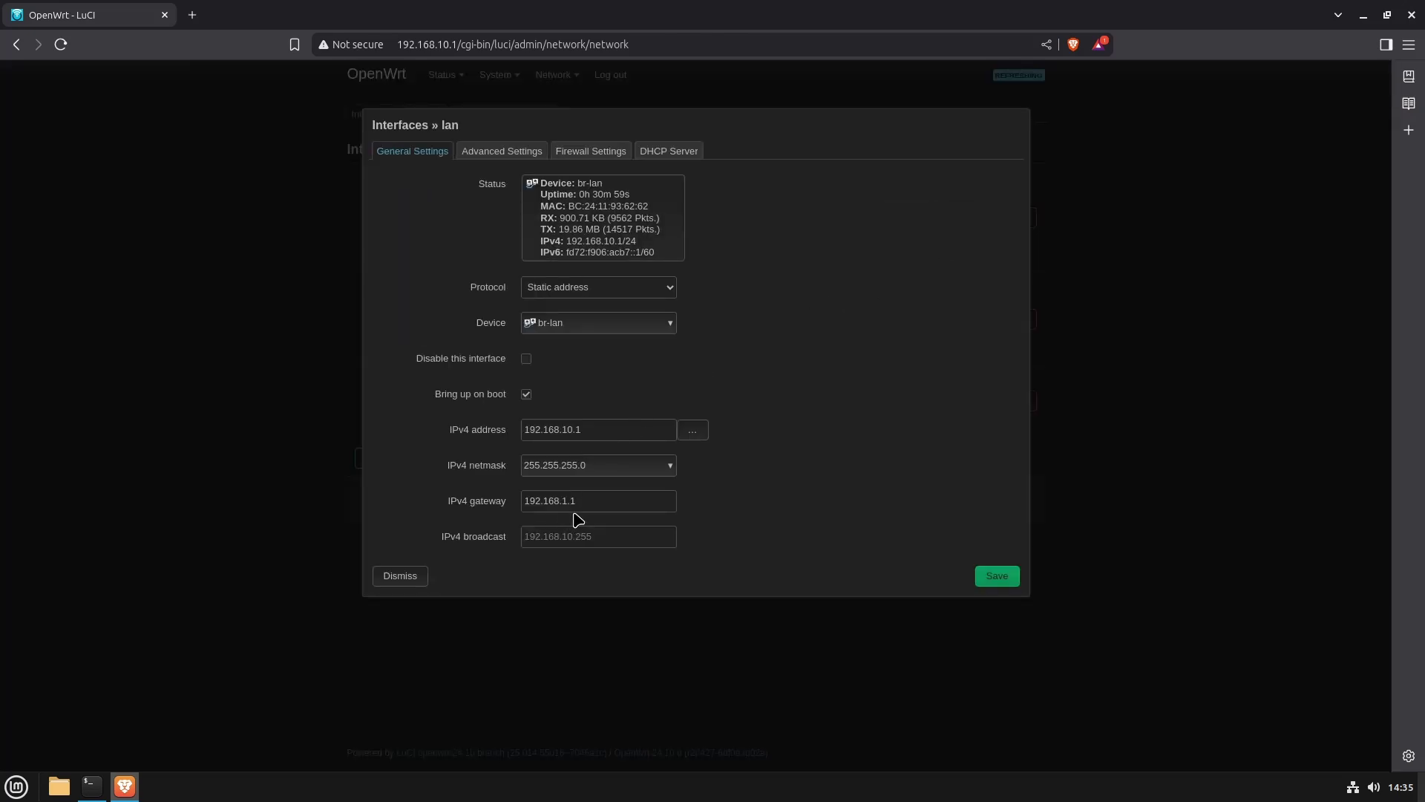
left_click(607, 537)
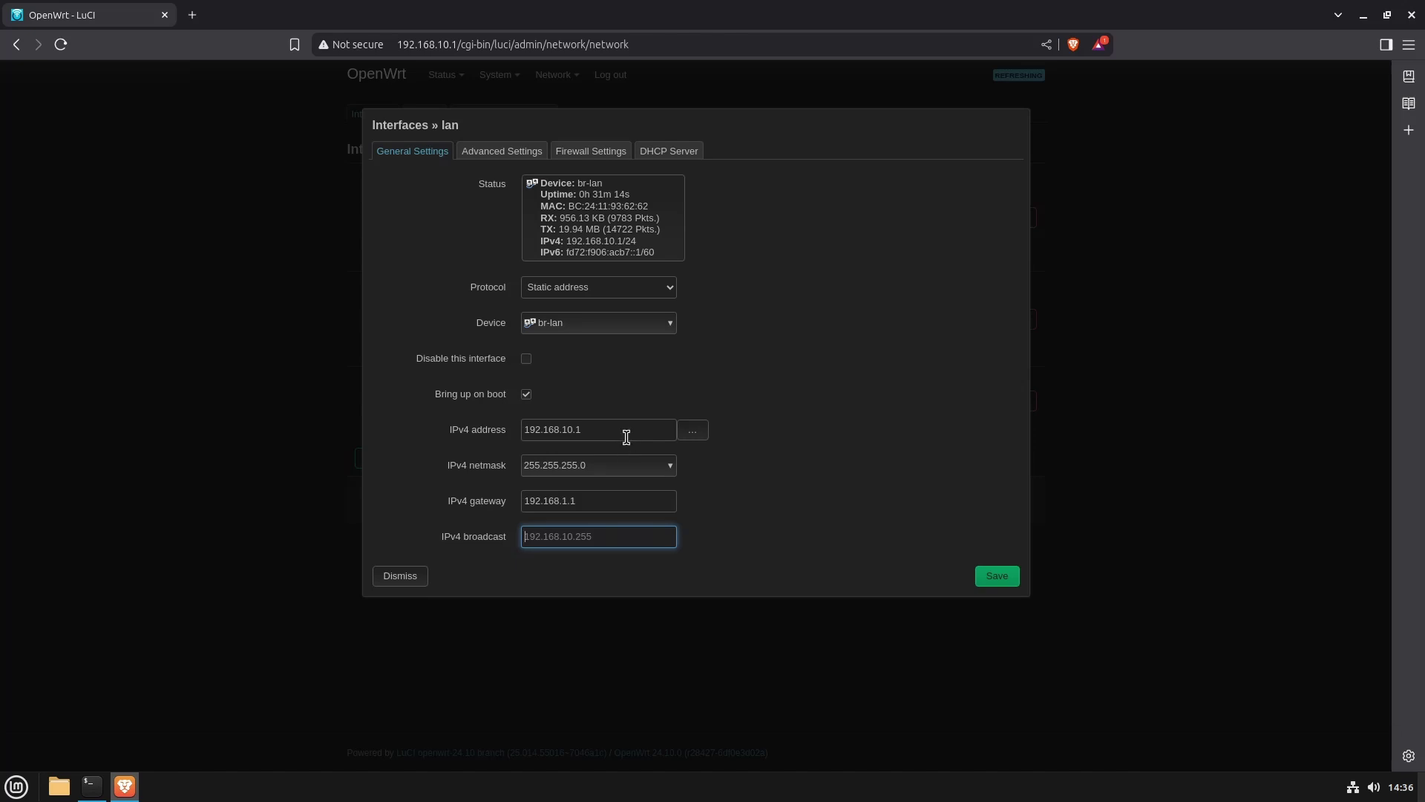
left_click(598, 429)
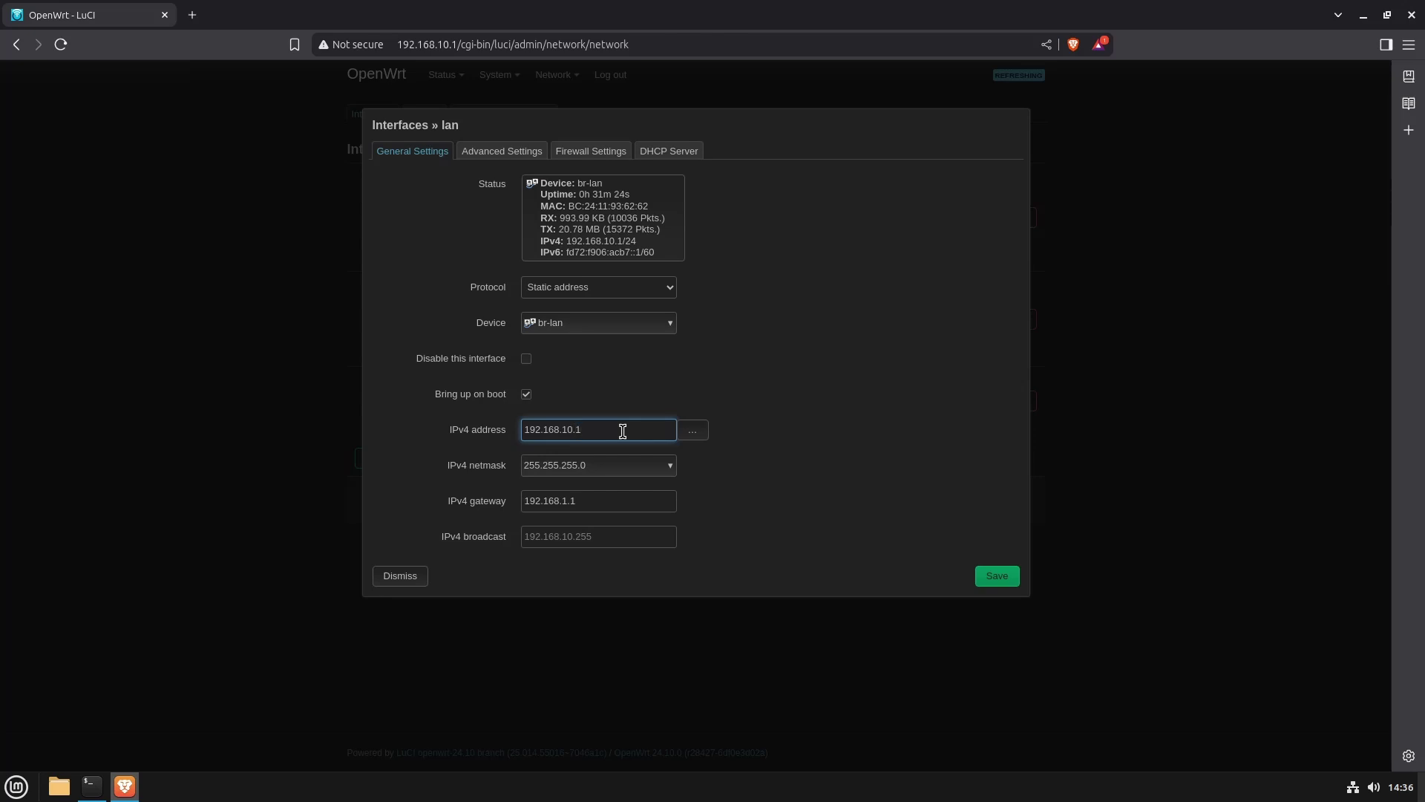
key("BackSpace")
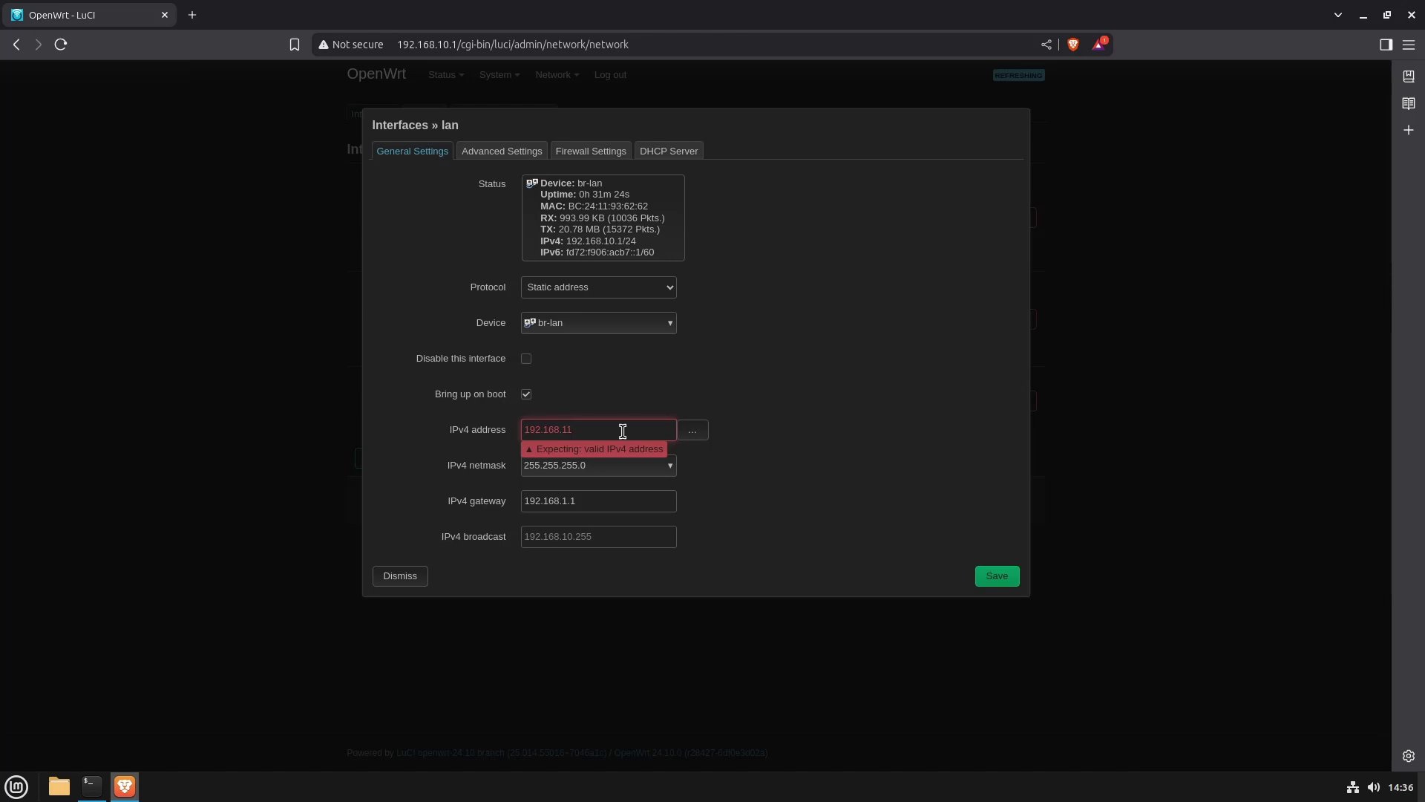
type(".")
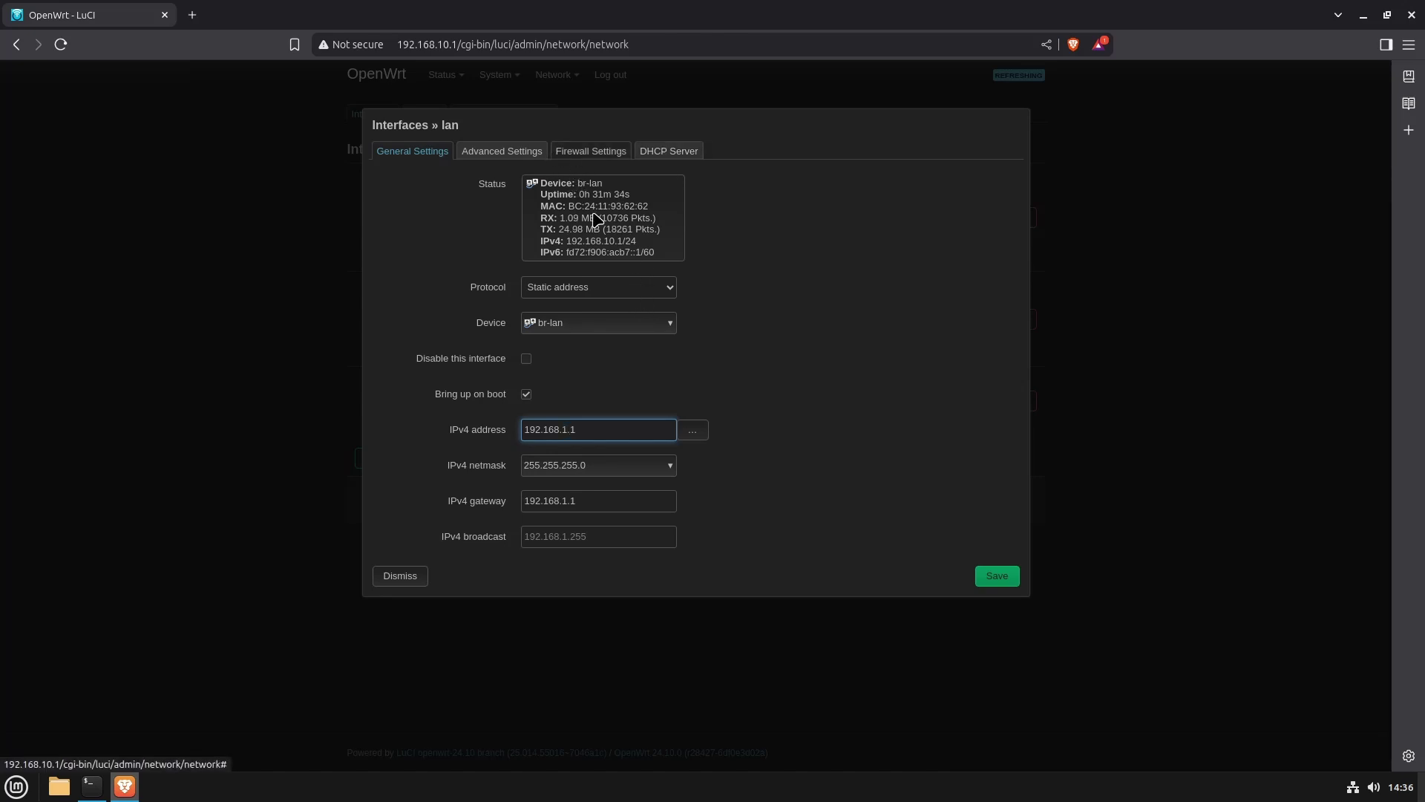
Dismiss the lan edits unsaved and review the wan interface's DHCP settings without changes
left_click(399, 576)
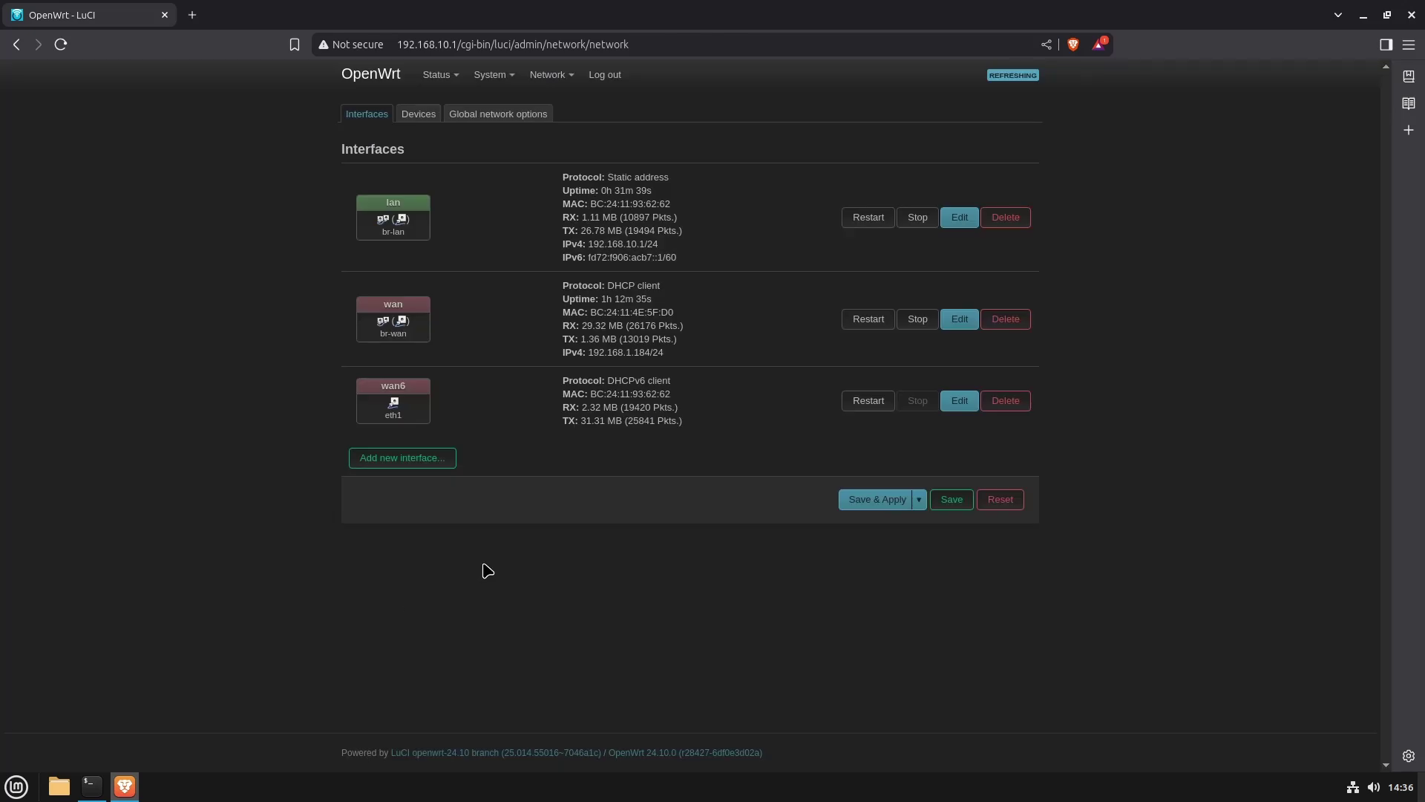
left_click(957, 320)
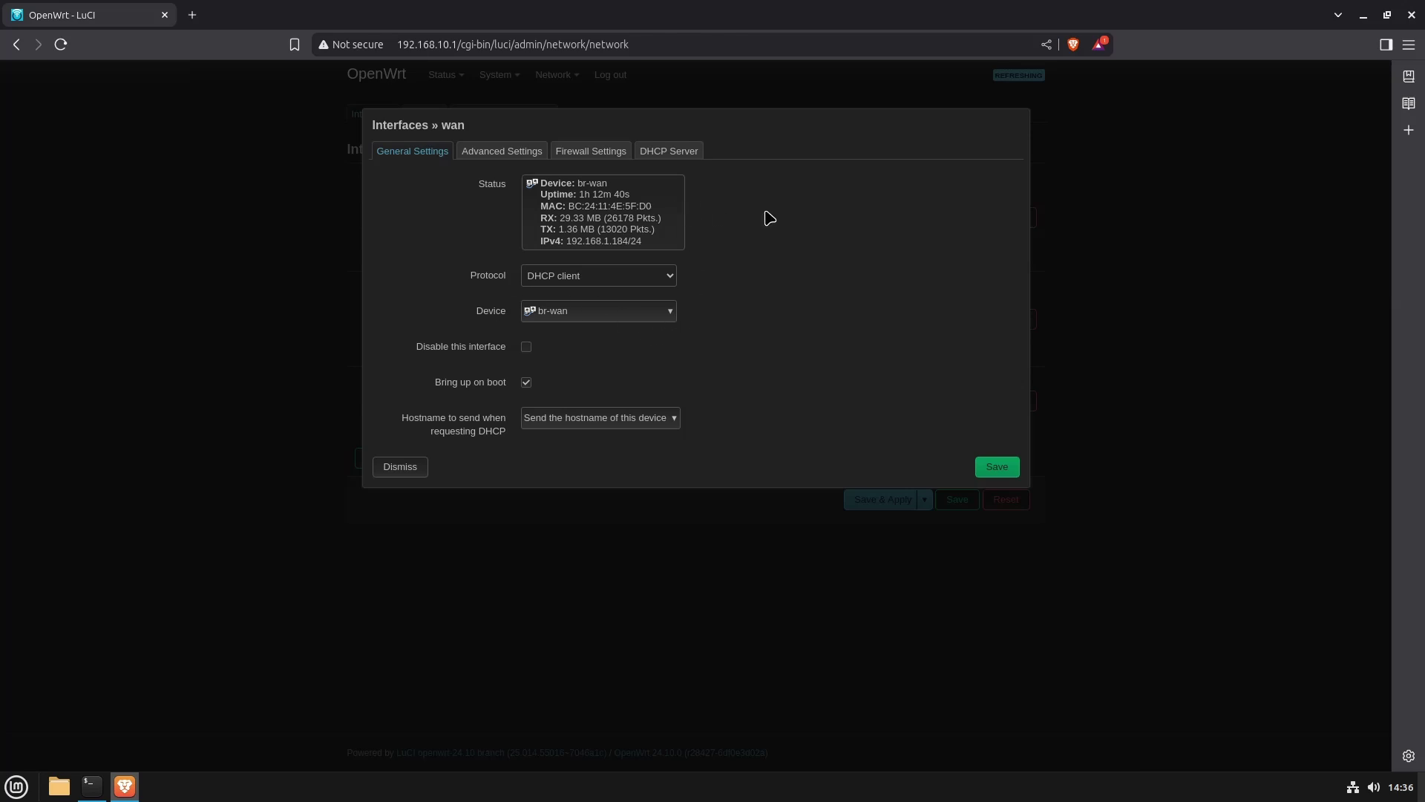
left_click(408, 469)
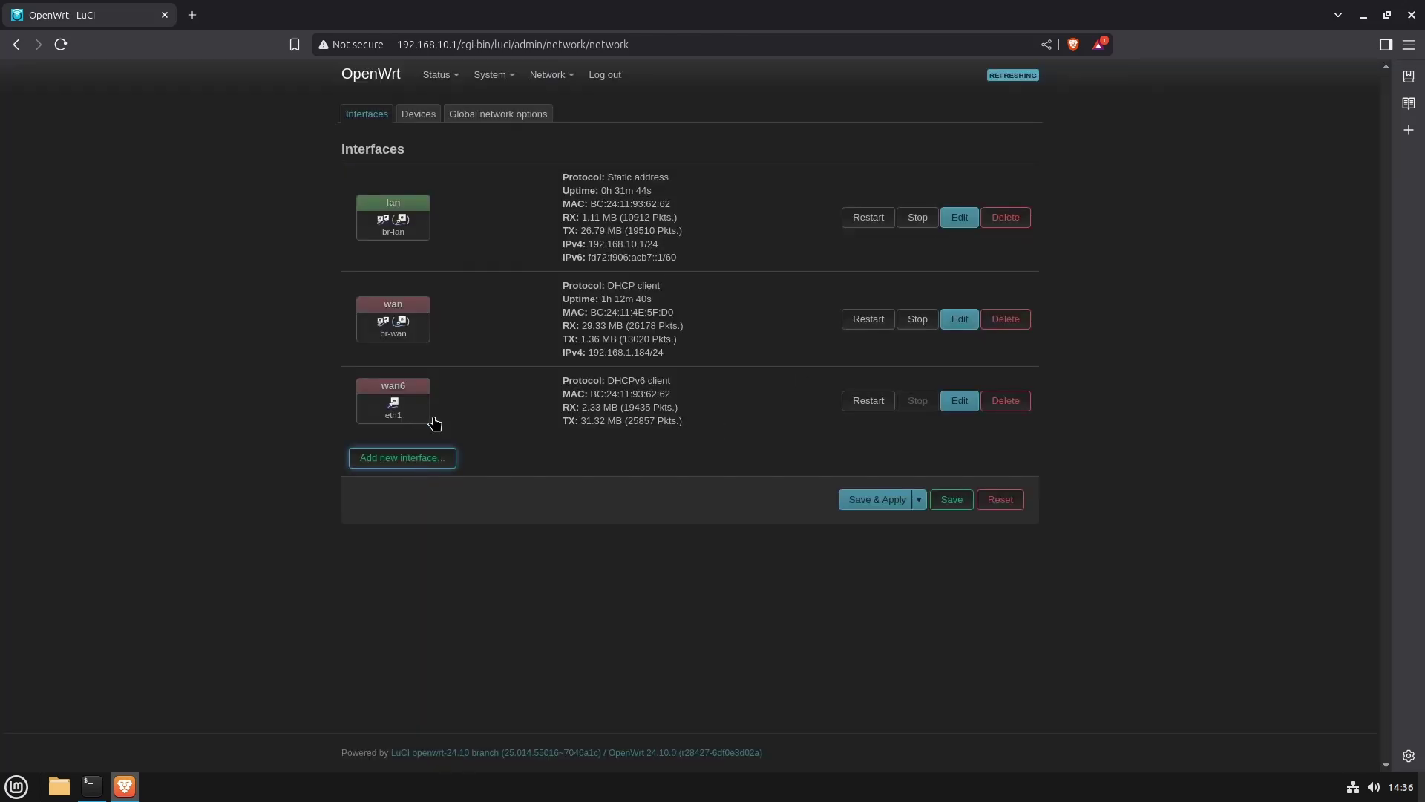
Go to System > System to view hostname OpenWrt and timezone UTC
left_click(549, 74)
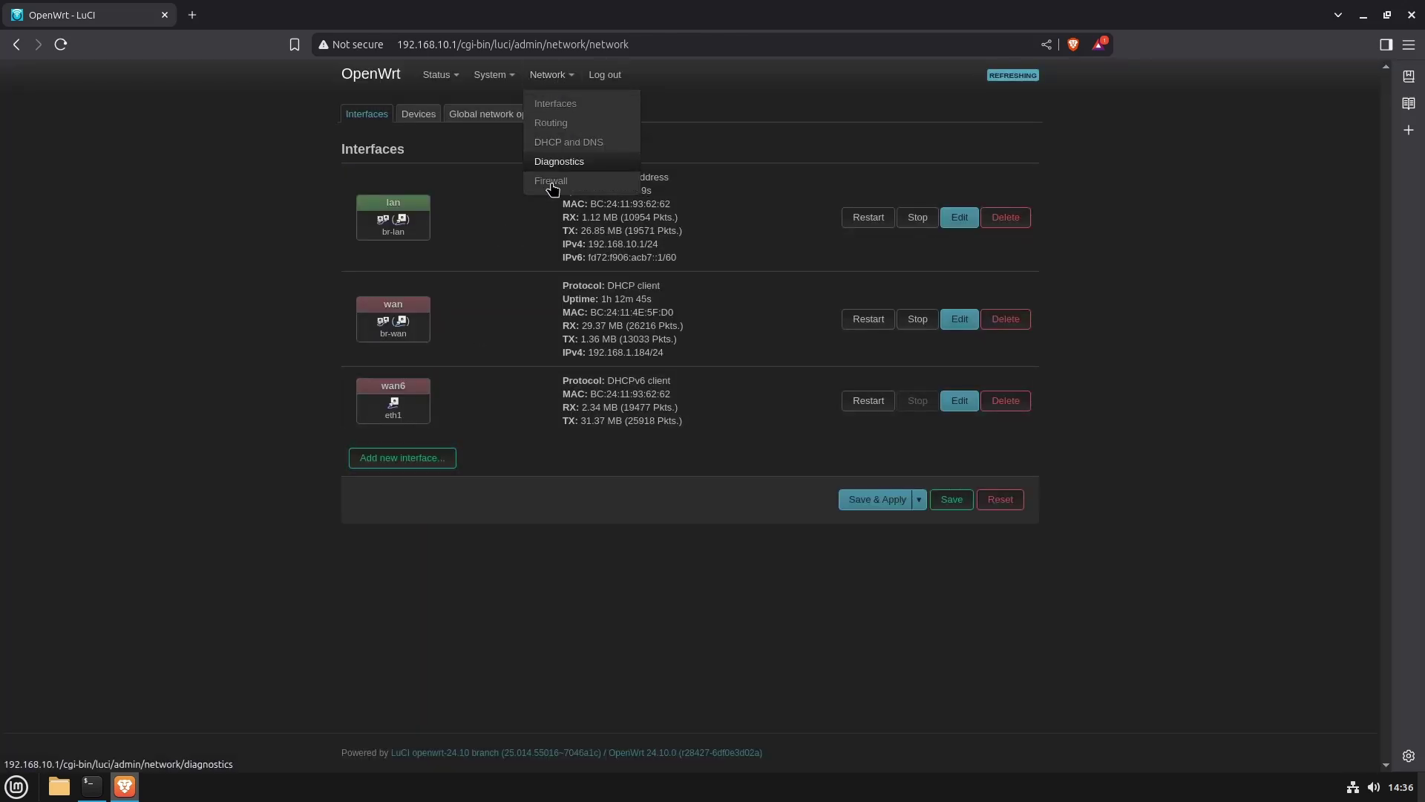
left_click(492, 75)
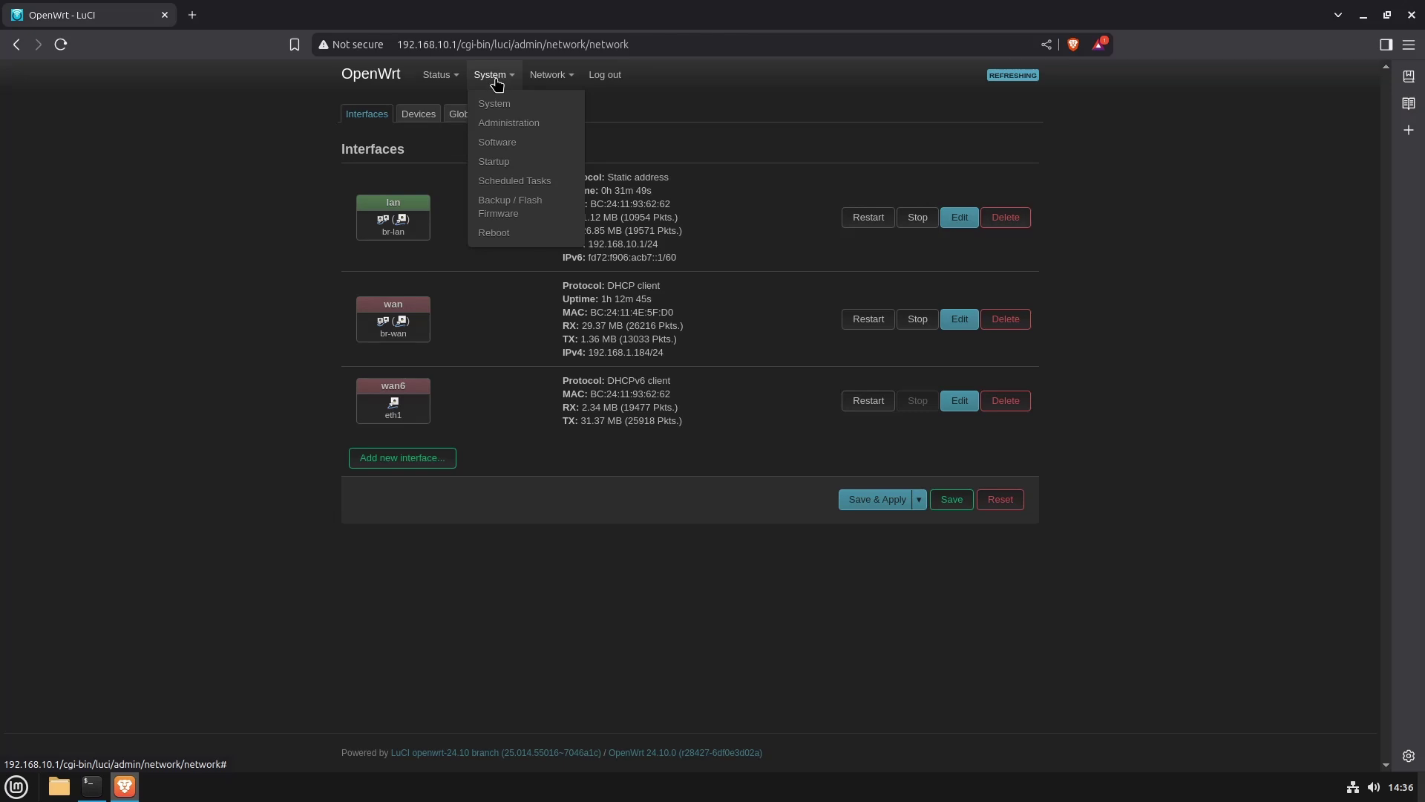
left_click(494, 104)
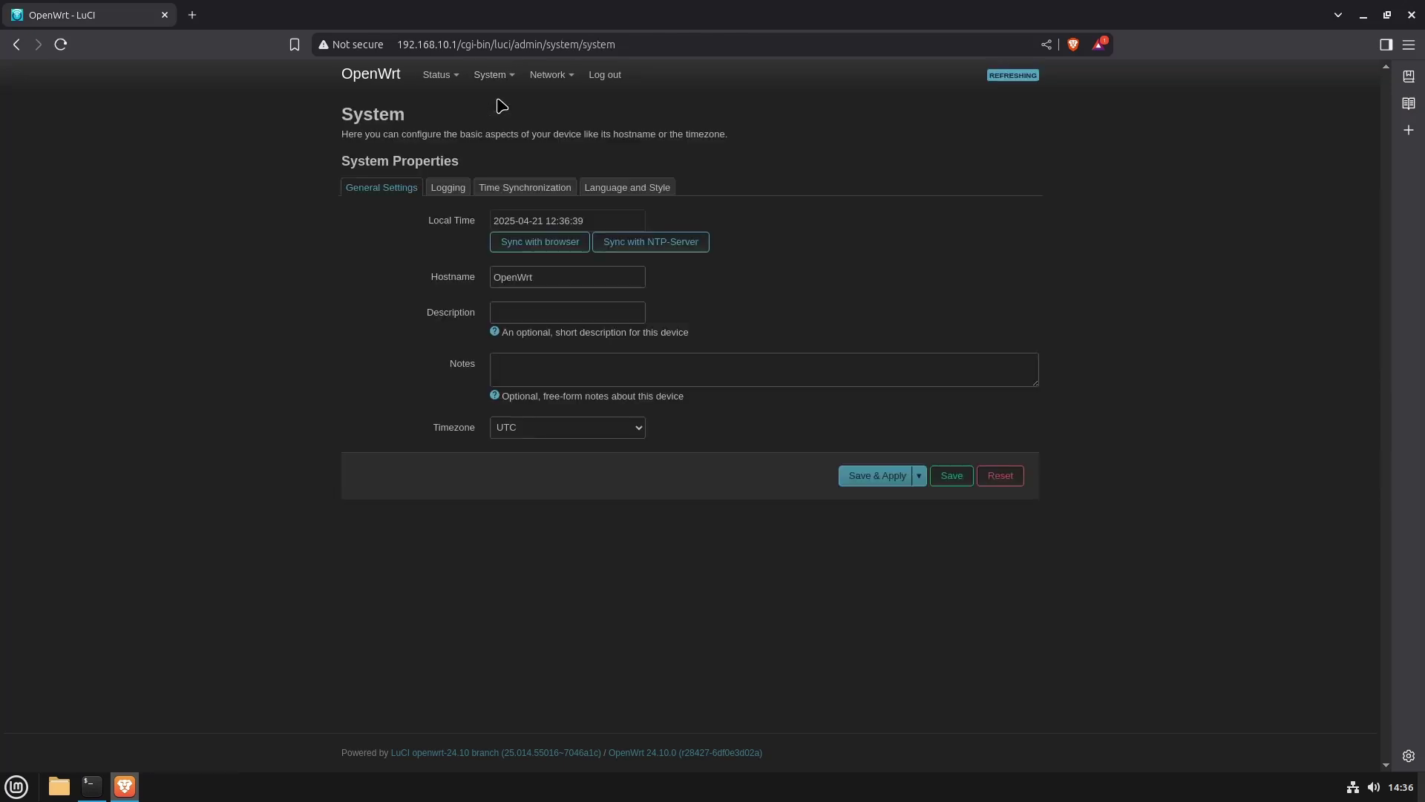
Minimize the browser and run ifconfig in the Mint terminal, showing enp6s19 at 192.168.10.105/255.255.255.0
left_click(1364, 15)
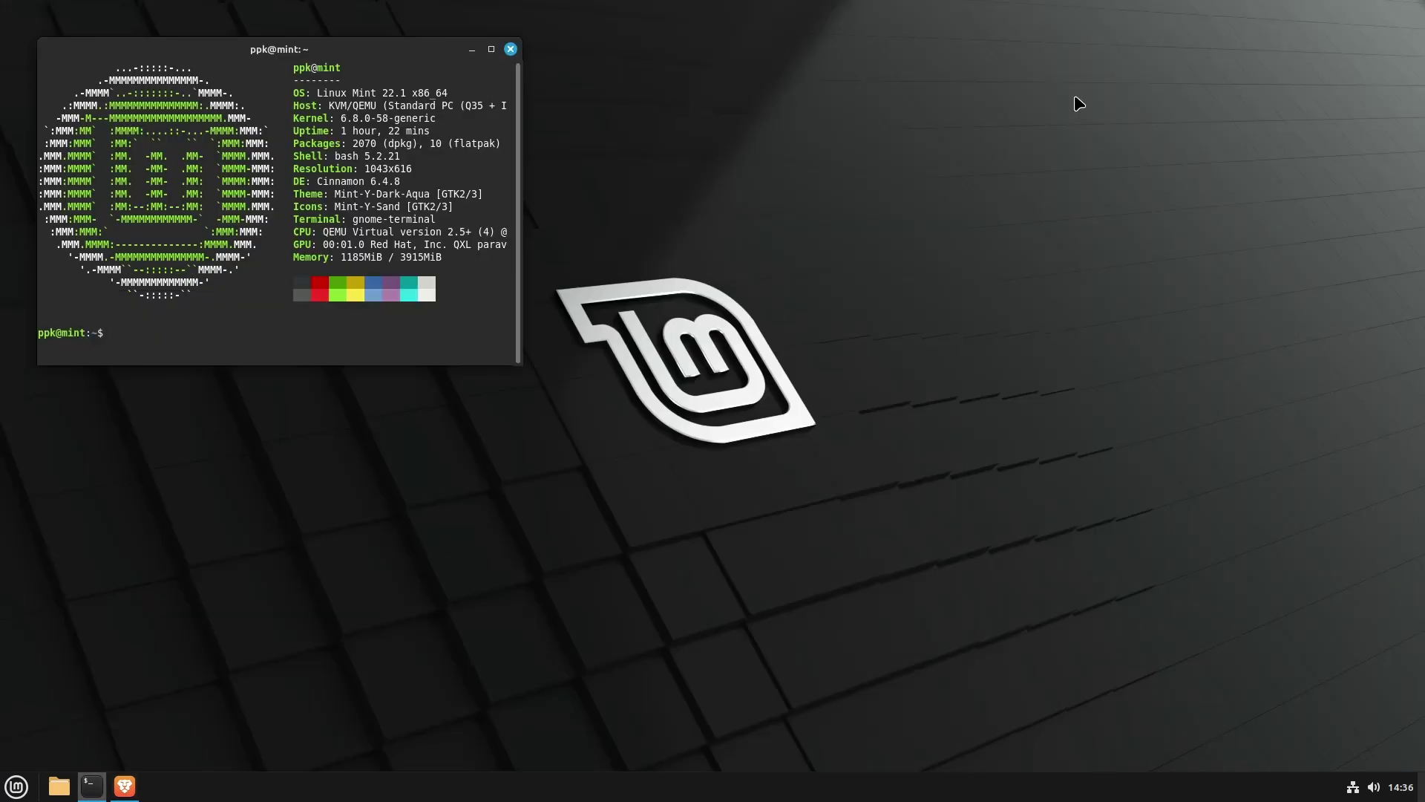
left_click_drag(340, 55, 553, 105)
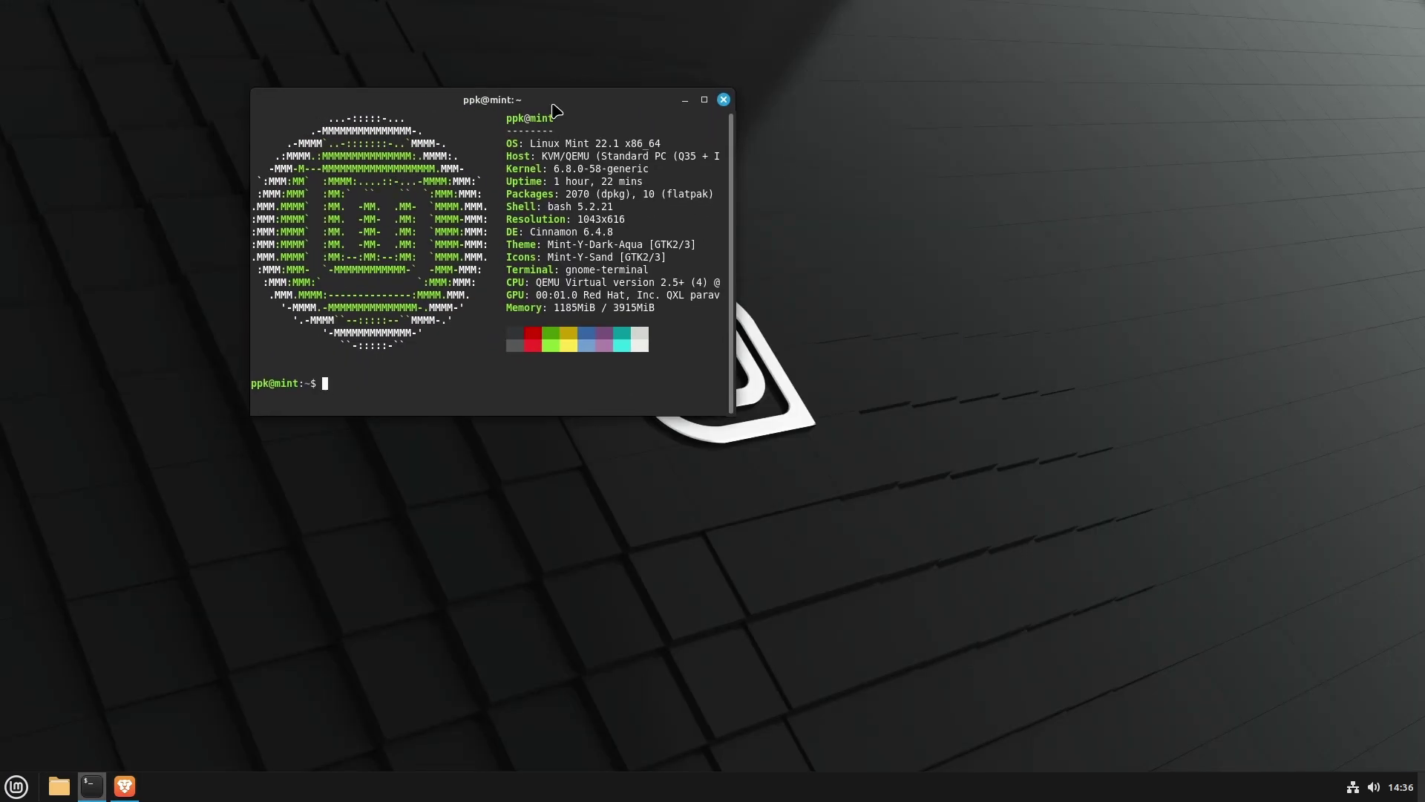
type("ifci")
type("nfig")
key("Return")
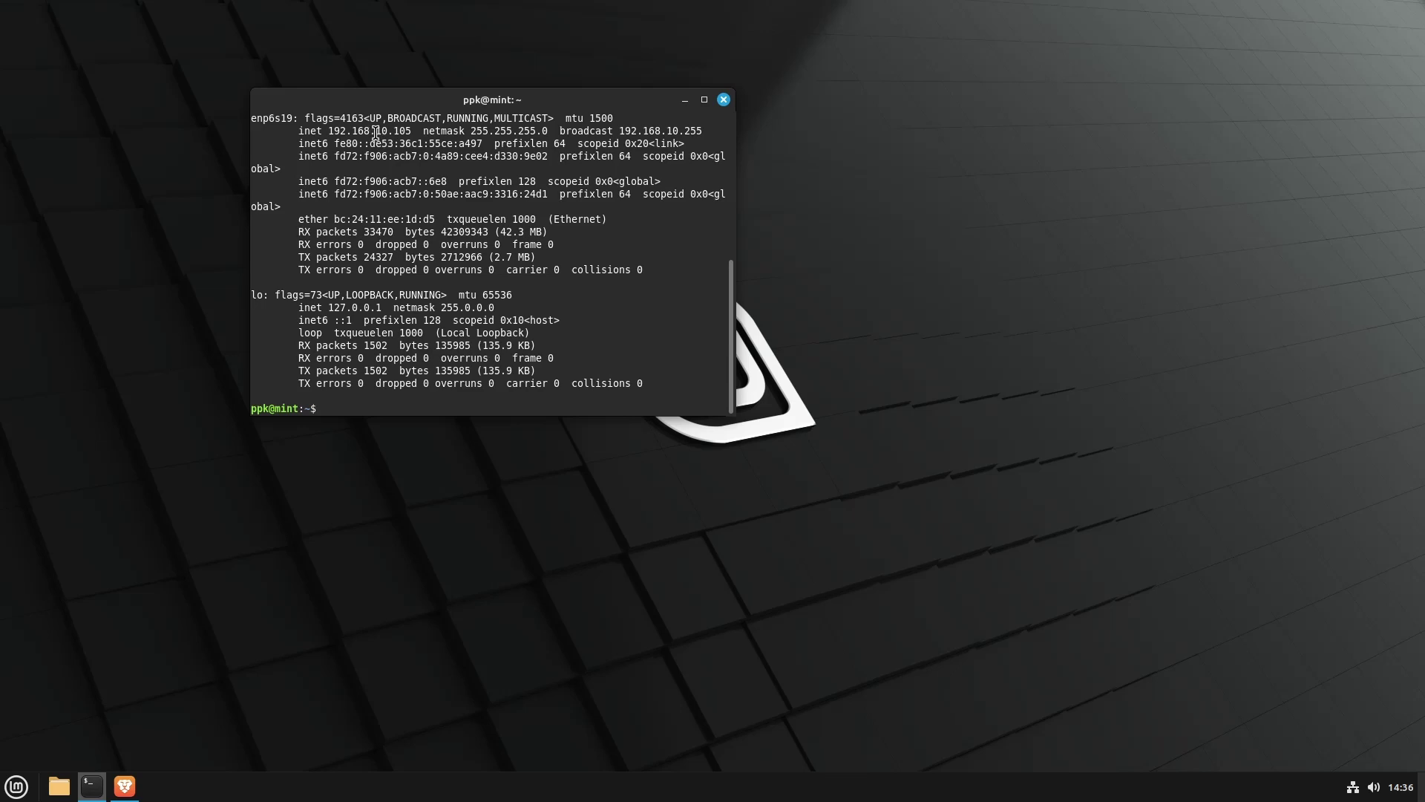
left_click_drag(371, 132, 408, 133)
left_click(420, 138)
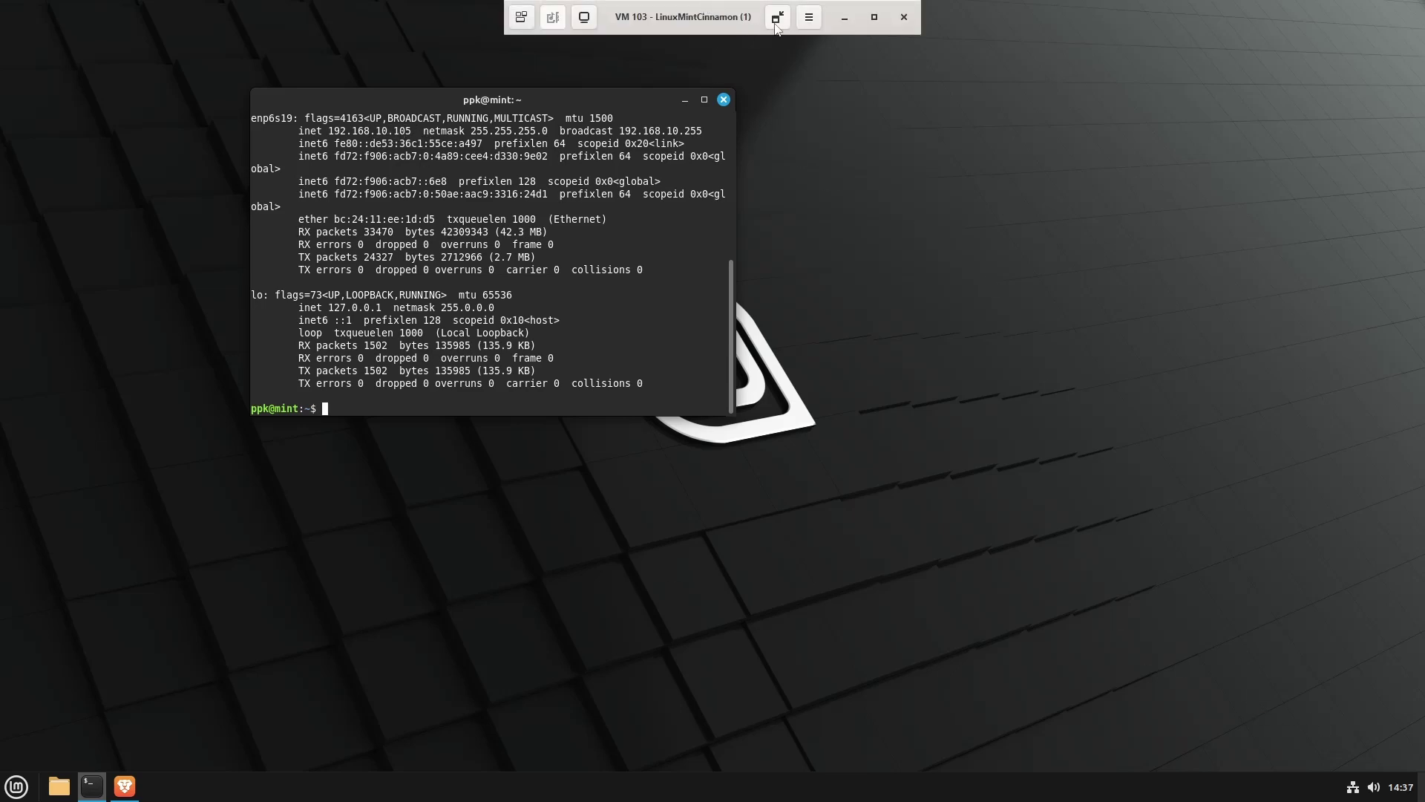
Exit the Linux Mint viewer's full screen, move its window left to uncover the network settings note, then select its second config device line
left_click(776, 18)
left_click_drag(706, 155, 564, 82)
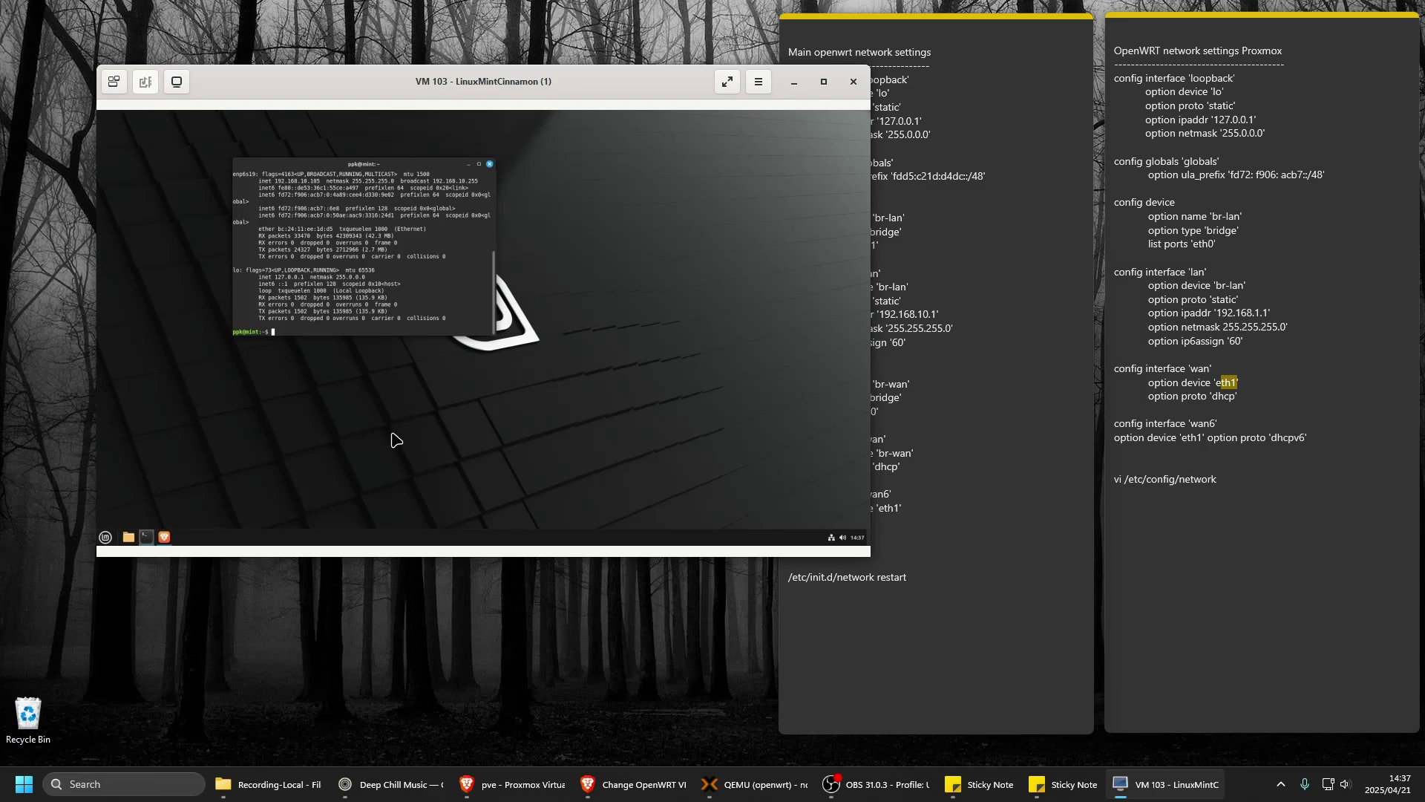
left_click_drag(660, 83, 363, 105)
triple_click(789, 371)
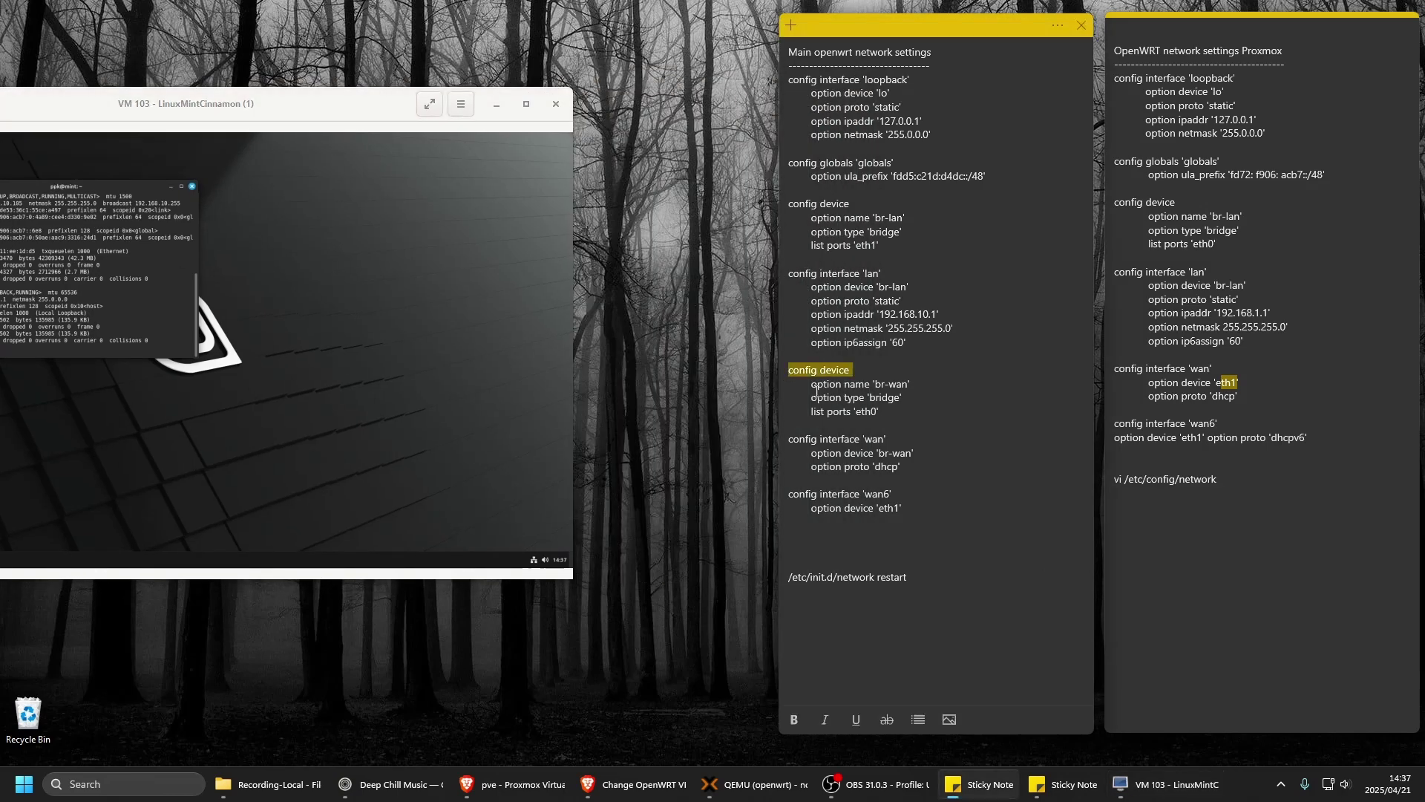
left_click(862, 408)
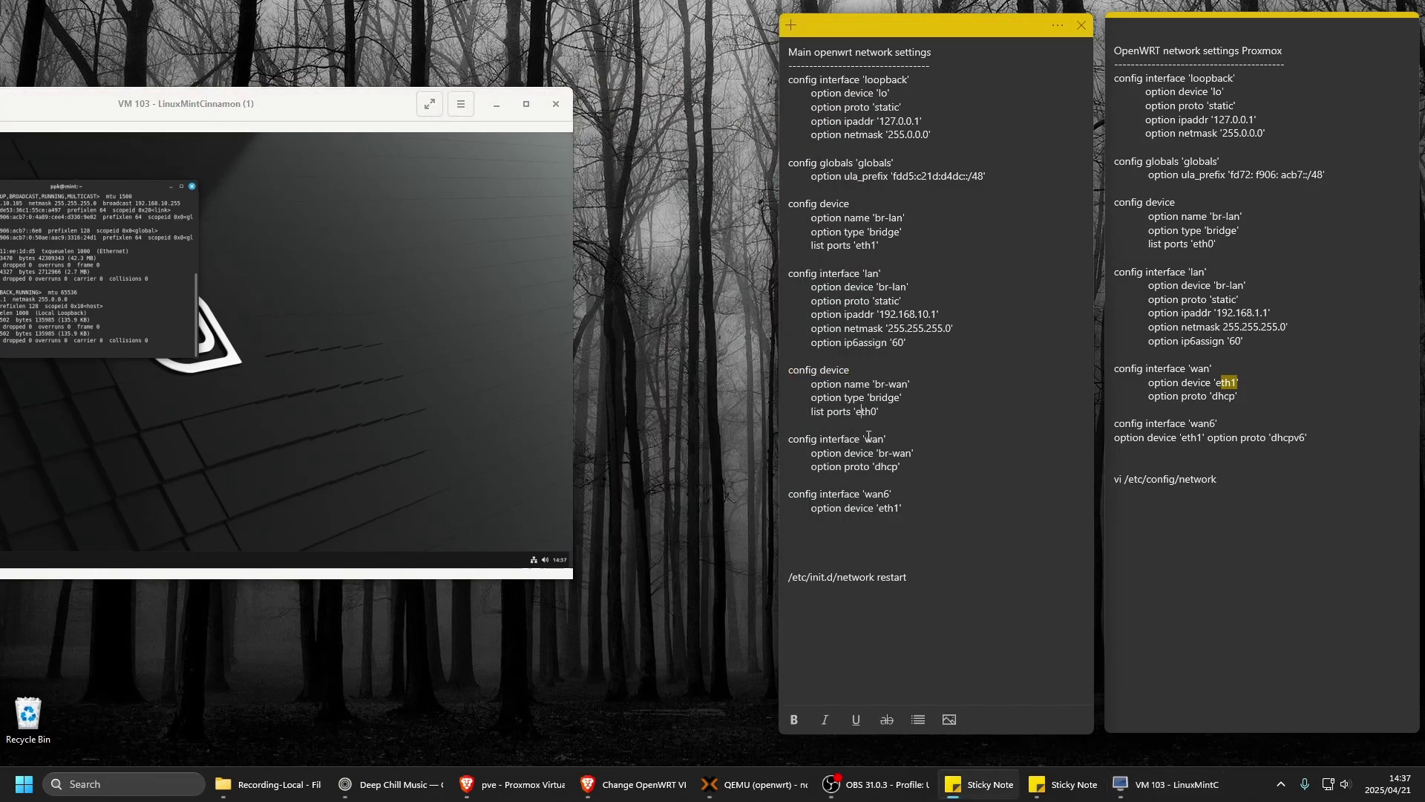